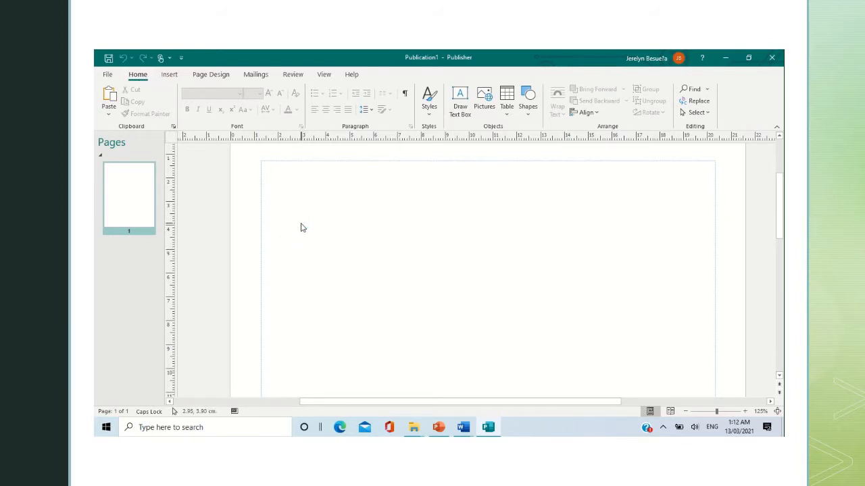
- Insert the picture enhs logo.png and move it to the upper-left area of the page, inside the margins
{"action": "left_click", "coordinate": [171, 76]}
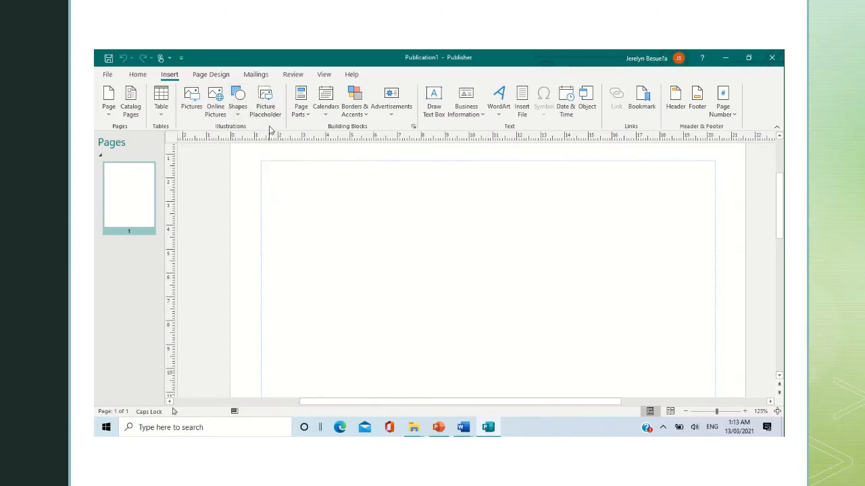
{"action": "left_click", "coordinate": [192, 99]}
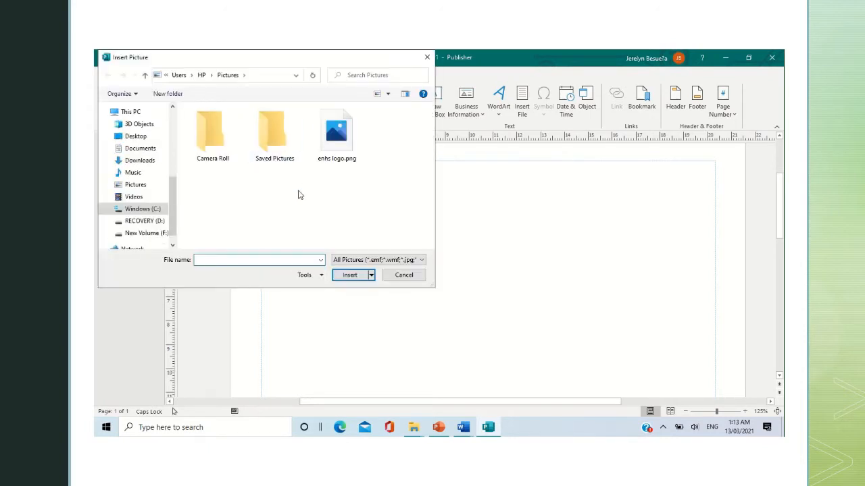
{"action": "left_click", "coordinate": [335, 143]}
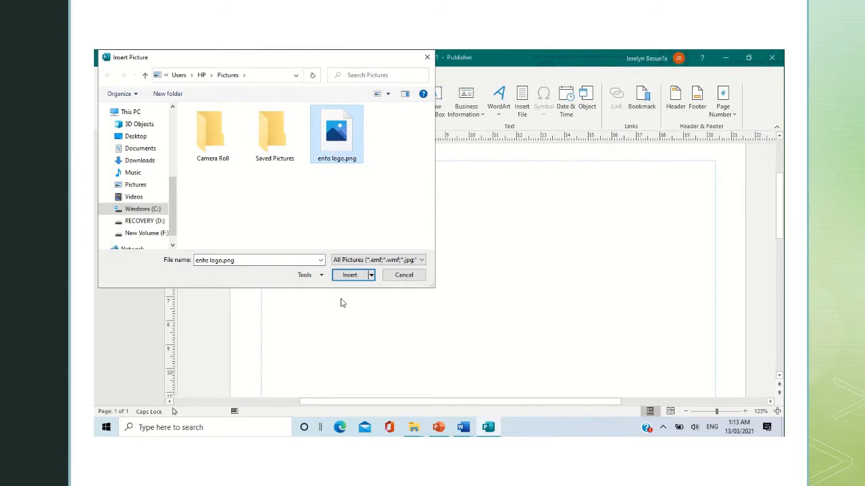
{"action": "left_click", "coordinate": [348, 278]}
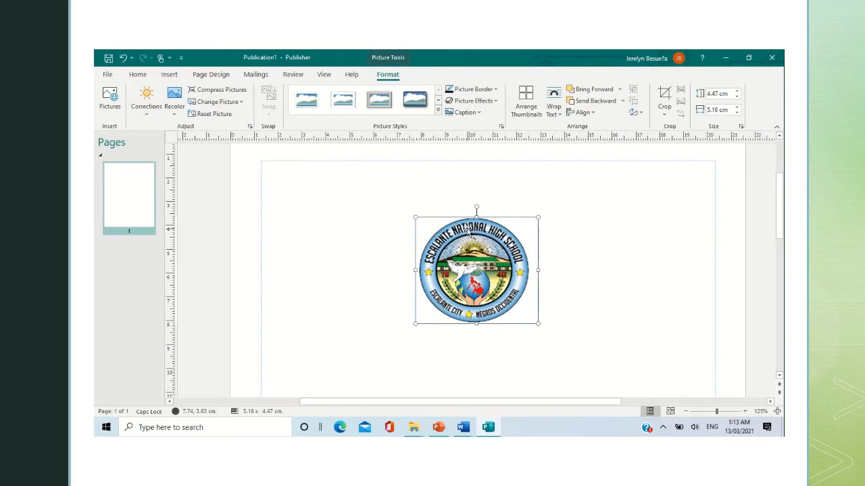
{"action": "left_click_drag", "start_coordinate": [480, 254], "coordinate": [319, 209]}
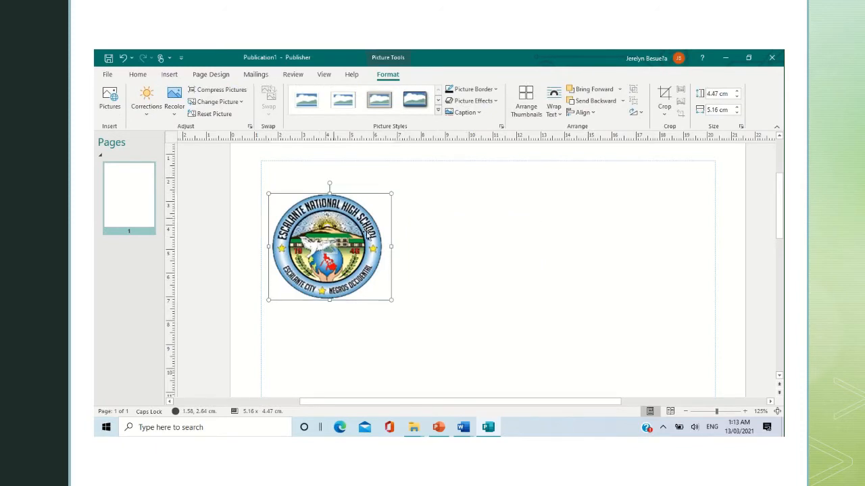
{"action": "left_click", "coordinate": [475, 272]}
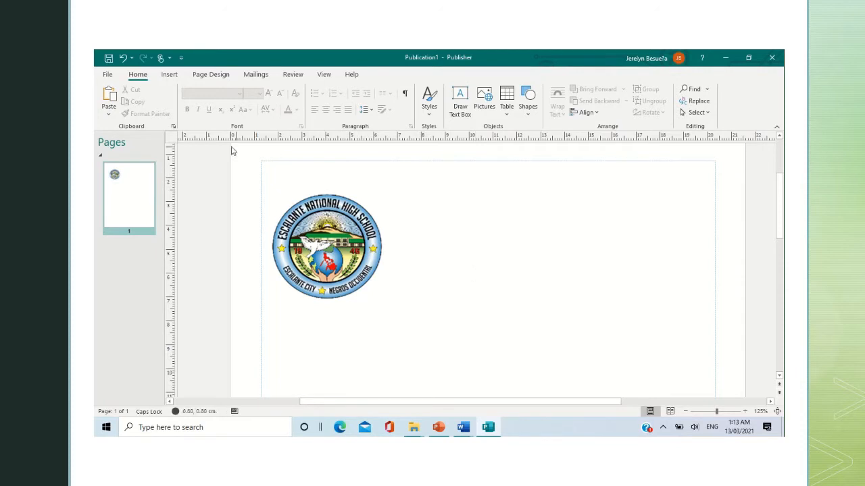
- Draw a "No" symbol shape about 5.3 by 4.6 cm beside the logo and move it slightly upward
{"action": "left_click", "coordinate": [173, 78]}
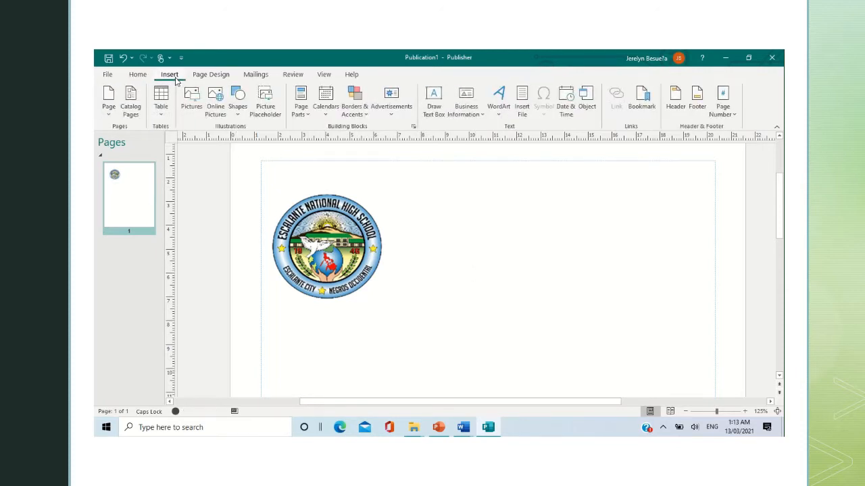
{"action": "left_click", "coordinate": [240, 115]}
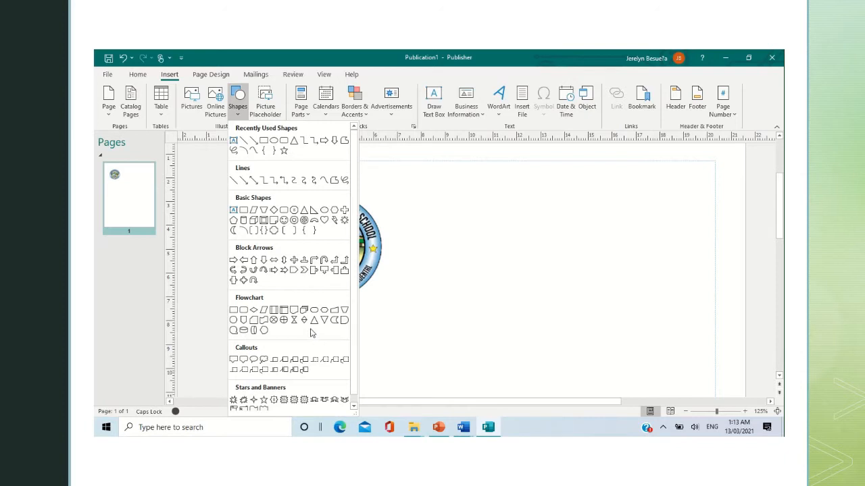
{"action": "left_click", "coordinate": [303, 221]}
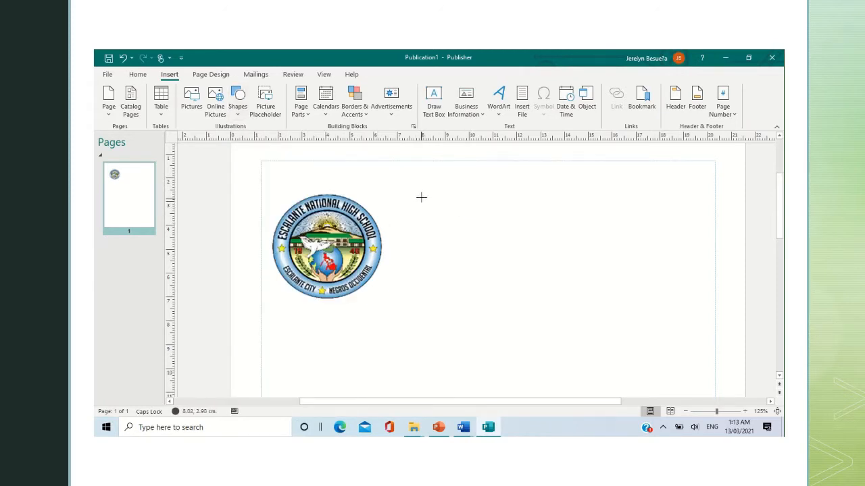
{"action": "left_click_drag", "start_coordinate": [414, 197], "coordinate": [540, 308]}
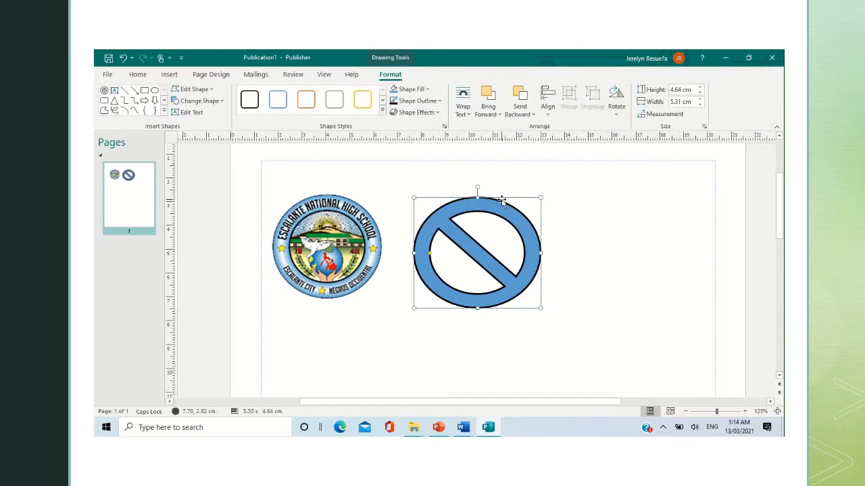
{"action": "left_click_drag", "start_coordinate": [502, 202], "coordinate": [502, 192]}
{"action": "left_click", "coordinate": [579, 262]}
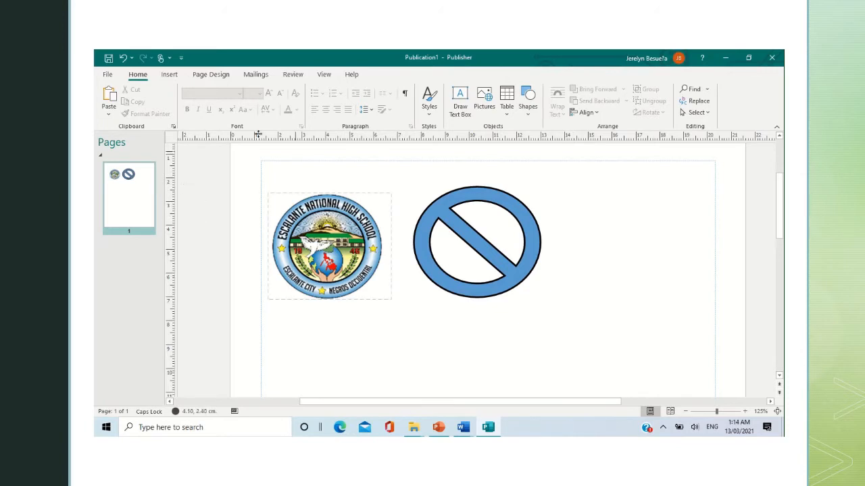
- Insert a table with four columns and two rows and move it below the logo and the symbol shape
{"action": "left_click", "coordinate": [169, 75]}
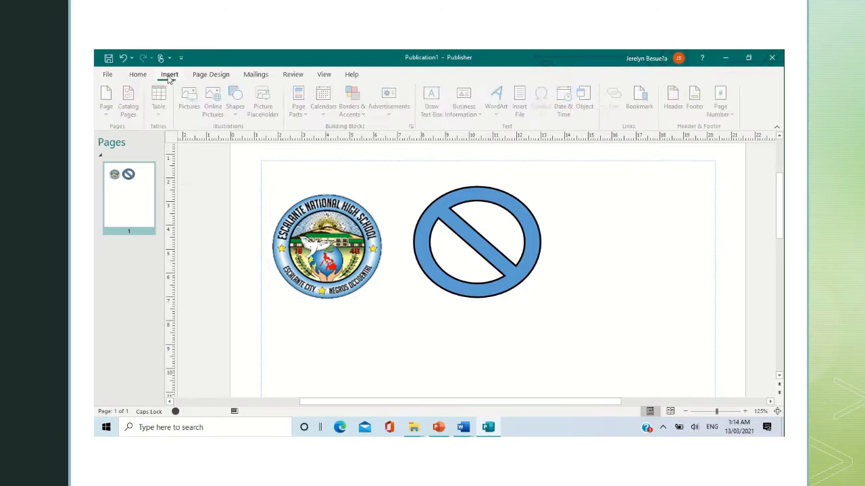
{"action": "left_click", "coordinate": [162, 120]}
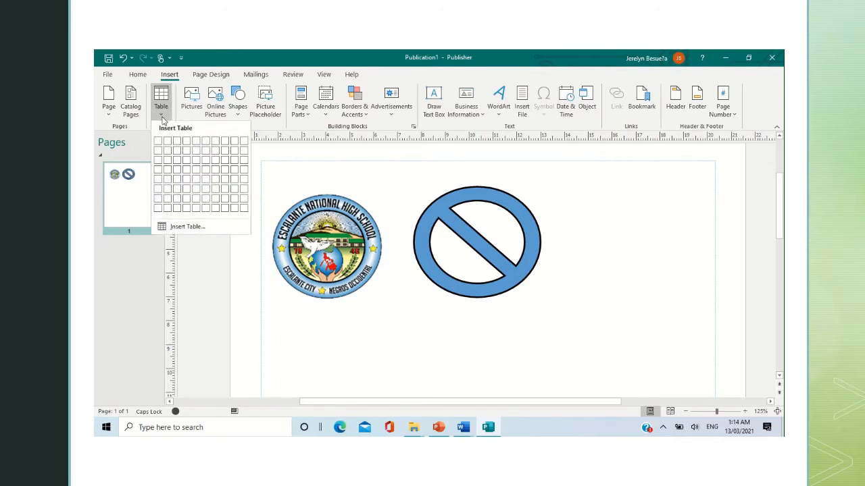
{"action": "left_click", "coordinate": [189, 155]}
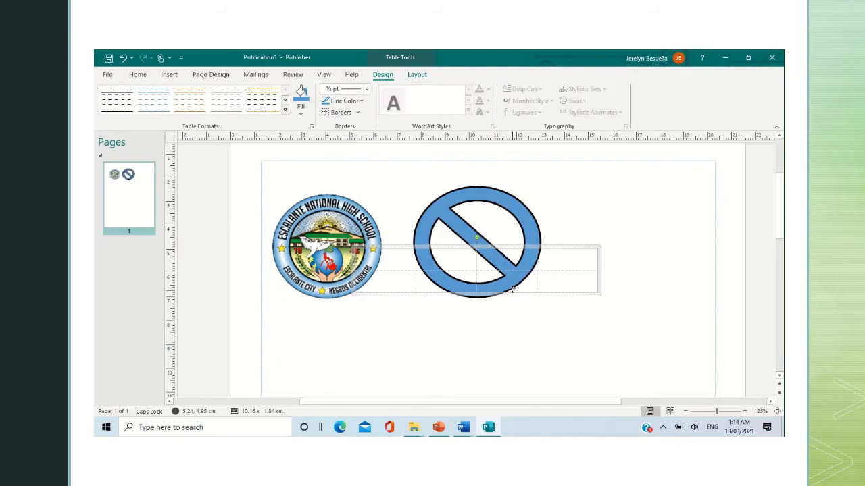
{"action": "left_click_drag", "start_coordinate": [513, 295], "coordinate": [514, 363]}
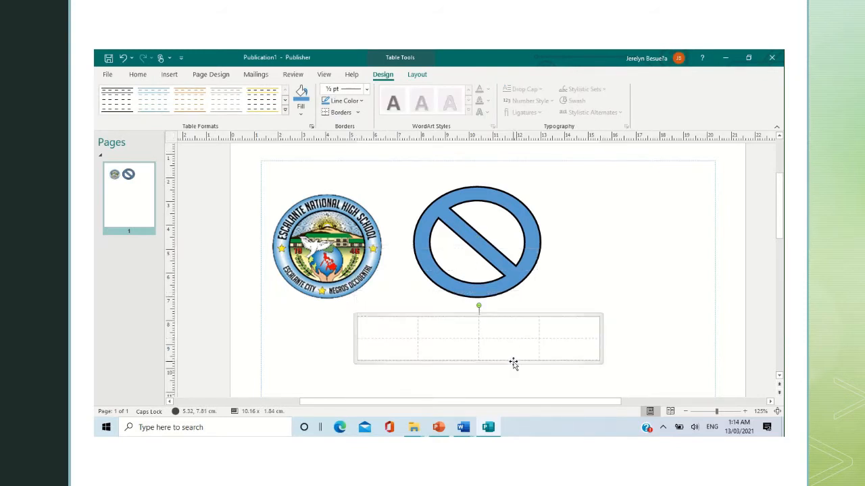
{"action": "left_click", "coordinate": [625, 307]}
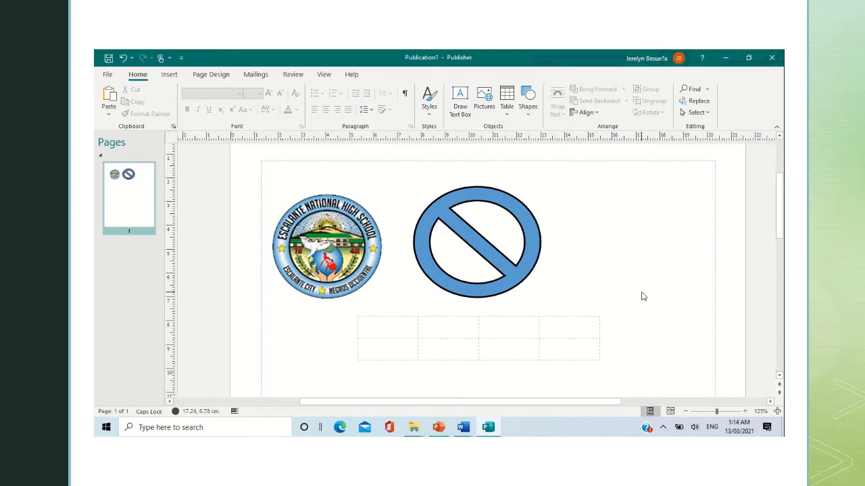
{"action": "mouse_move", "coordinate": [446, 51]}
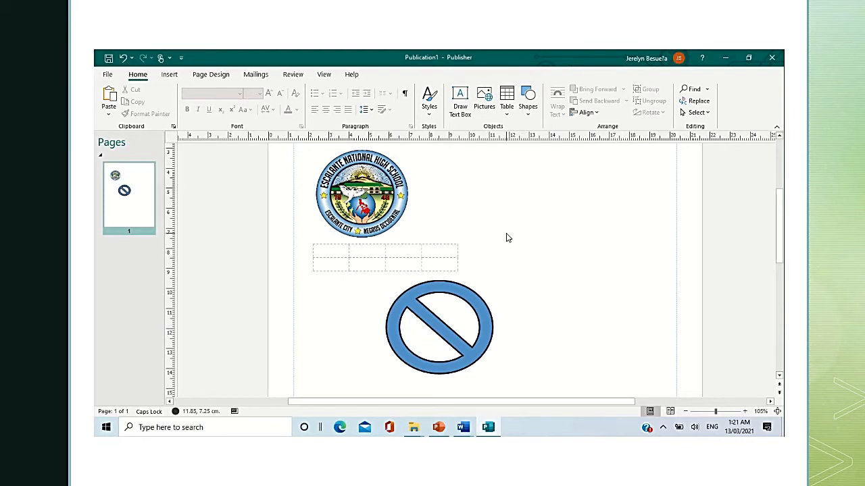
{"action": "left_click", "coordinate": [403, 213]}
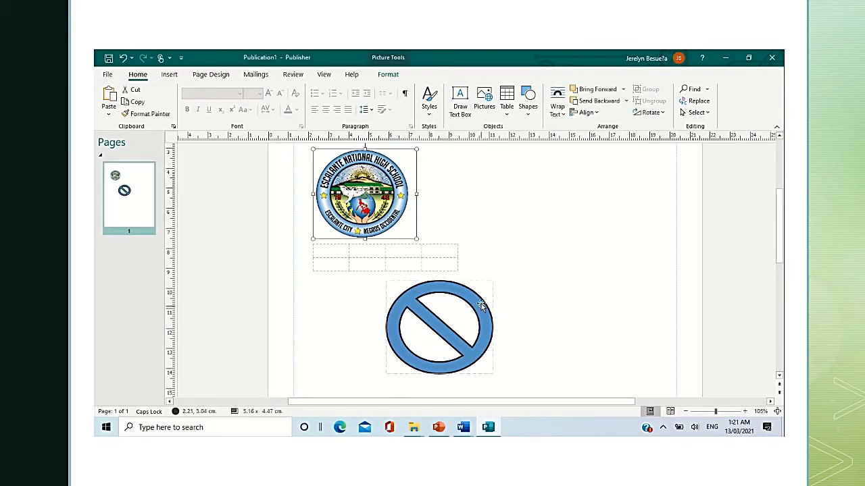
{"action": "left_click", "coordinate": [458, 266]}
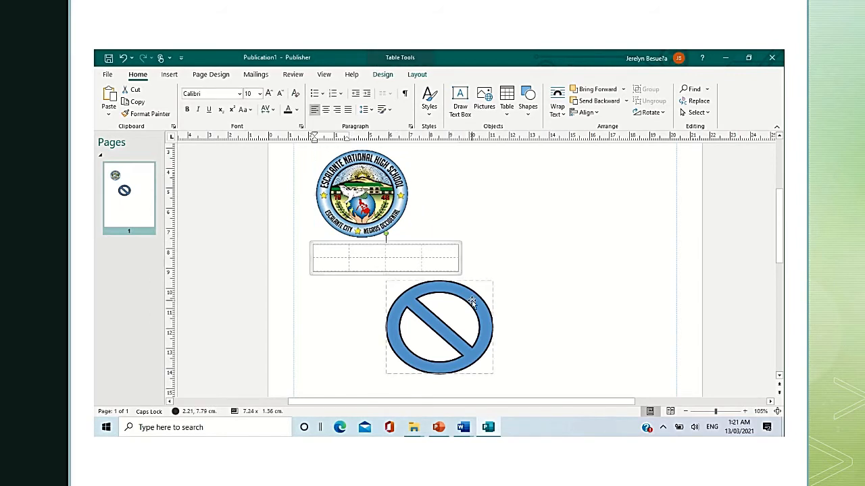
{"action": "left_click", "coordinate": [493, 299]}
{"action": "left_click", "coordinate": [567, 274]}
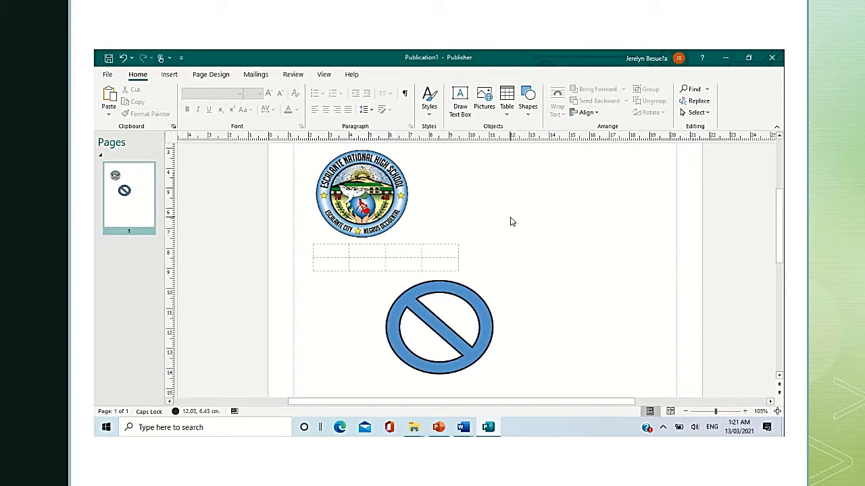
- Select the logo, table and symbol shape together and align them by their centers
{"action": "left_click", "coordinate": [400, 214]}
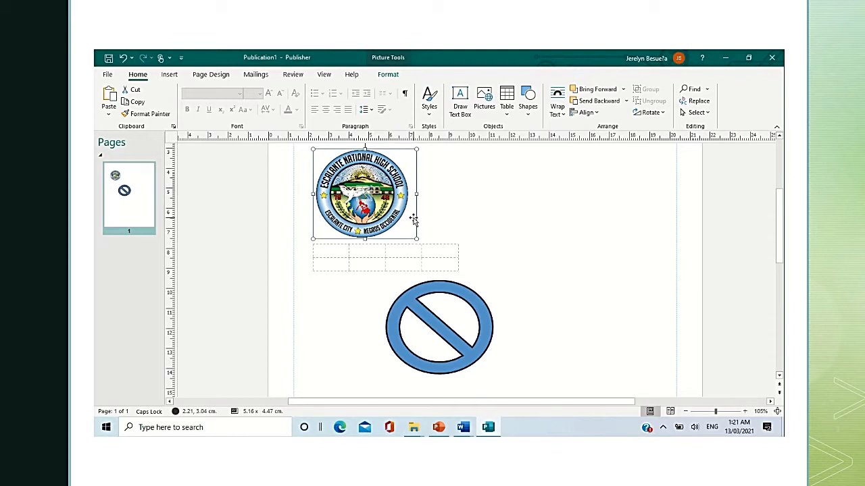
{"action": "key", "text": "ctrl+a"}
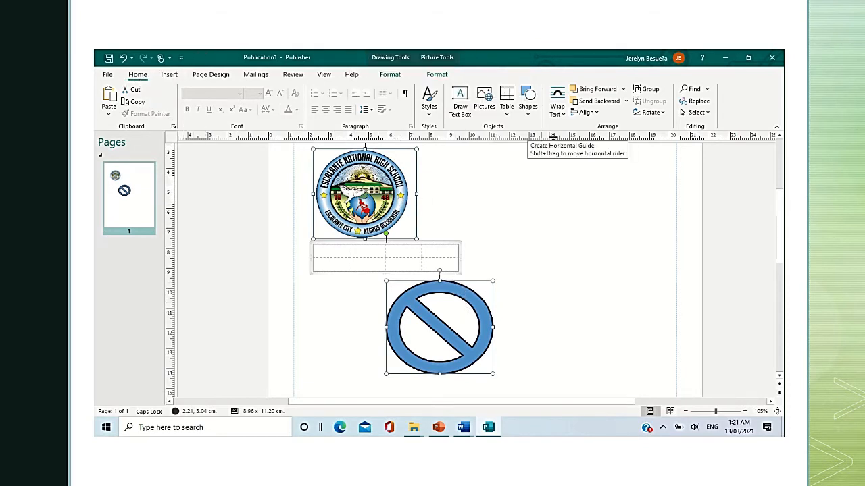
{"action": "left_click", "coordinate": [597, 115]}
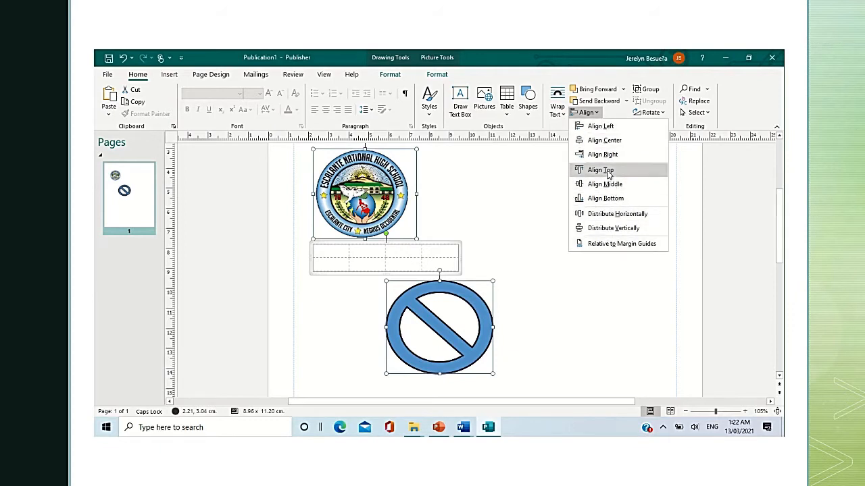
{"action": "left_click", "coordinate": [620, 141]}
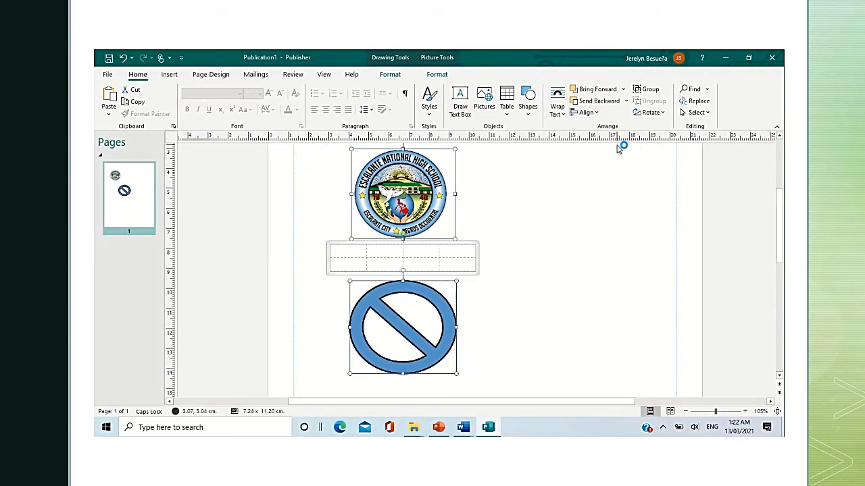
{"action": "left_click", "coordinate": [544, 236]}
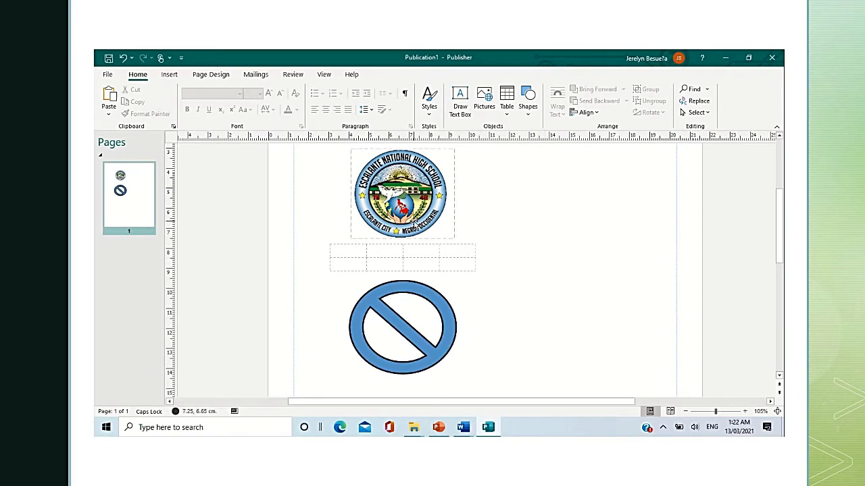
- Group the logo, table and symbol shape into a single object
{"action": "left_click", "coordinate": [413, 223]}
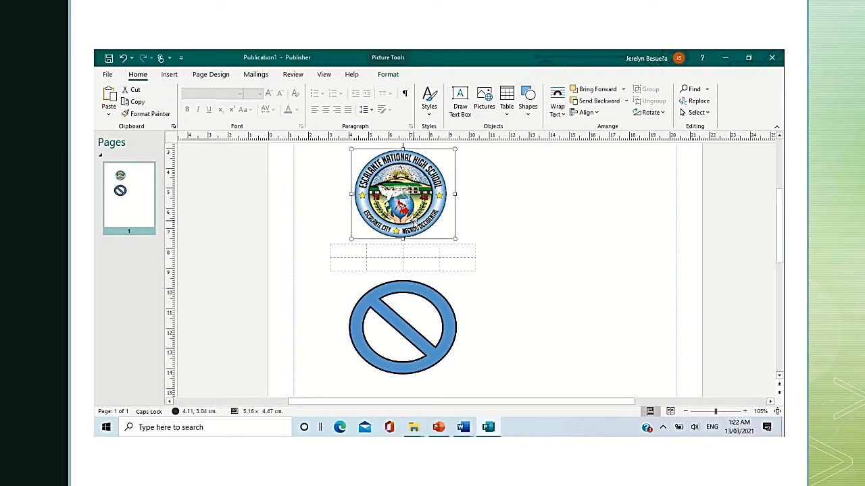
{"action": "key", "text": "ctrl+a"}
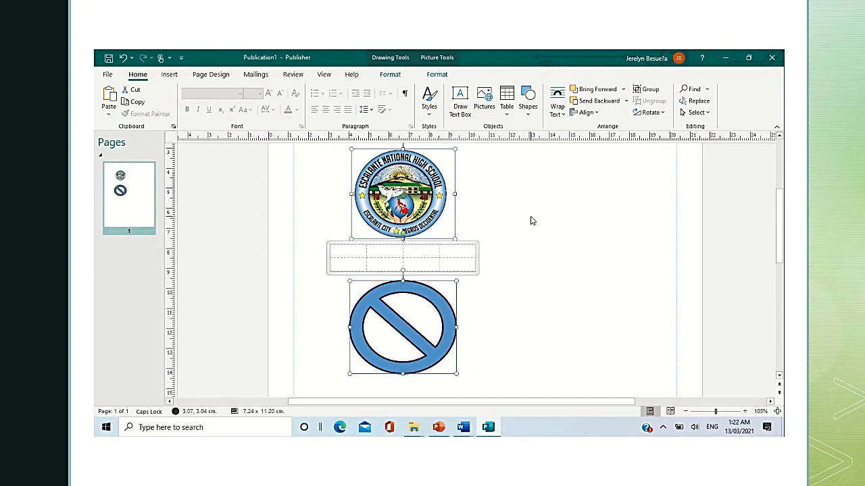
{"action": "left_click", "coordinate": [641, 93]}
{"action": "left_click", "coordinate": [574, 209]}
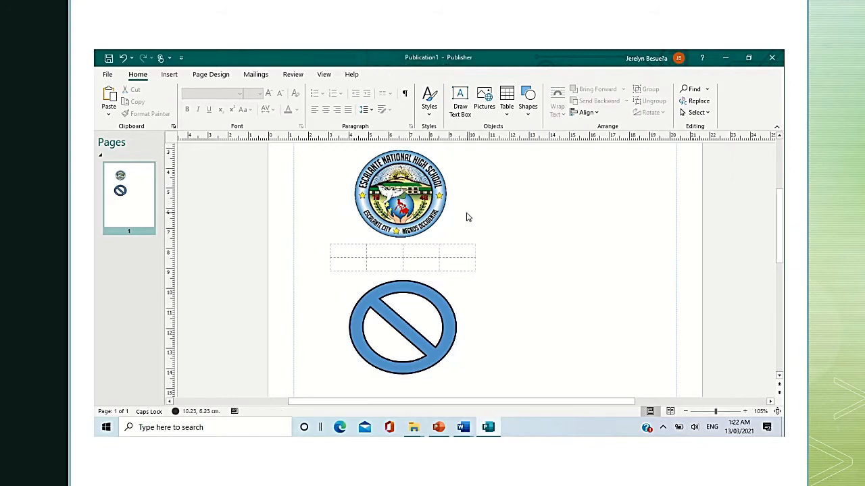
- Move the grouped logo, table and symbol shape further right on the page
{"action": "left_click", "coordinate": [402, 233]}
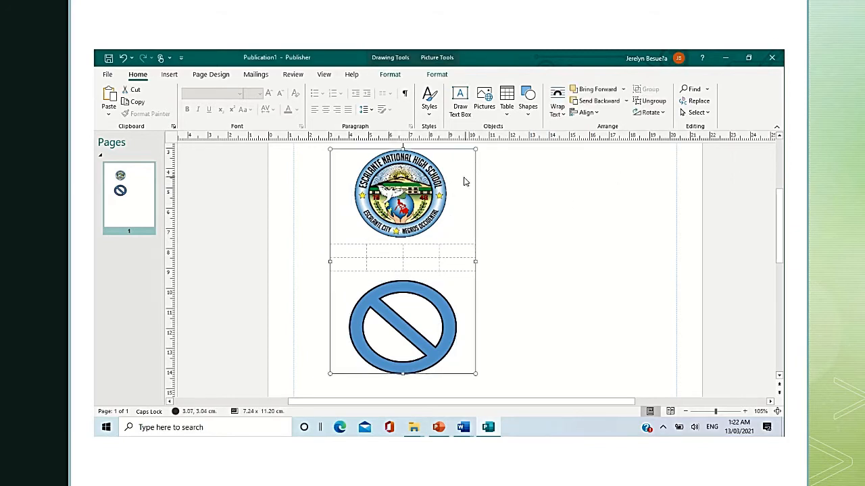
{"action": "left_click_drag", "start_coordinate": [462, 152], "coordinate": [515, 148]}
{"action": "left_click", "coordinate": [627, 234]}
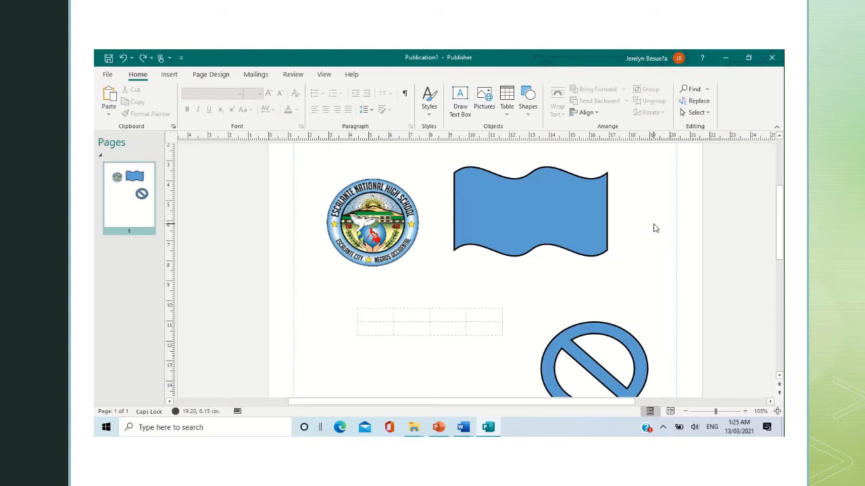
- Try placing the school logo over the wave shape, and move it back beside the shape
{"action": "left_click", "coordinate": [381, 231]}
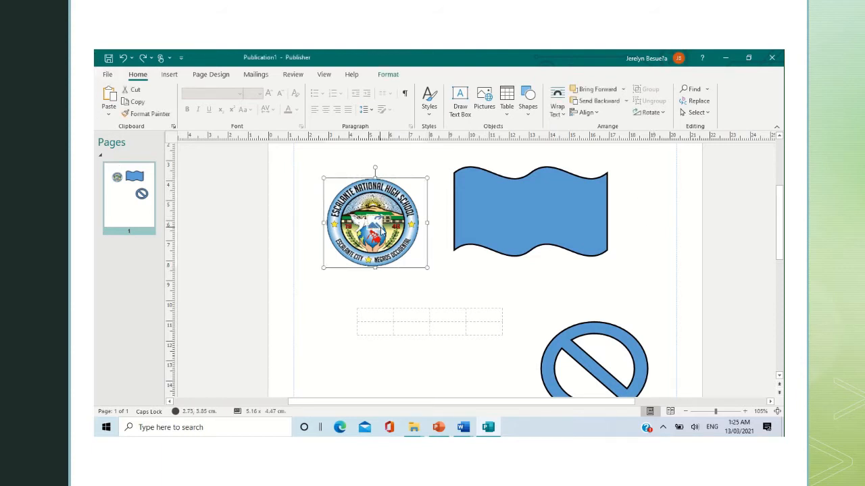
{"action": "left_click", "coordinate": [487, 249]}
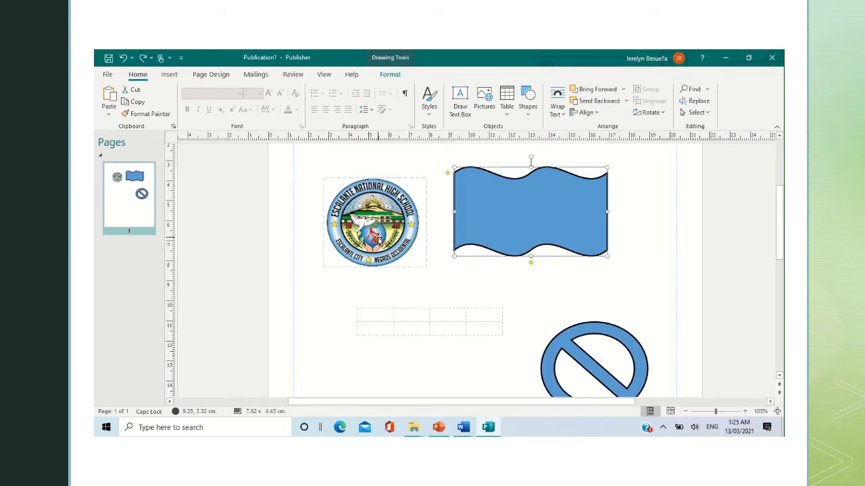
{"action": "left_click", "coordinate": [335, 232]}
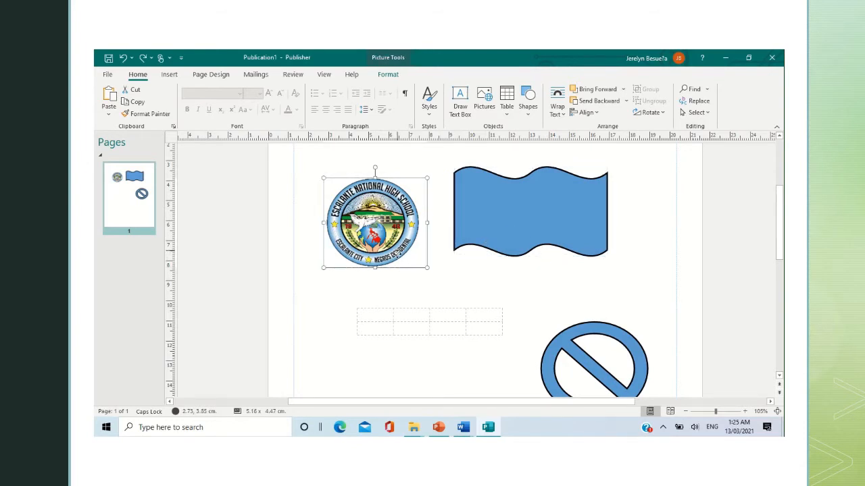
{"action": "left_click_drag", "start_coordinate": [399, 253], "coordinate": [551, 242]}
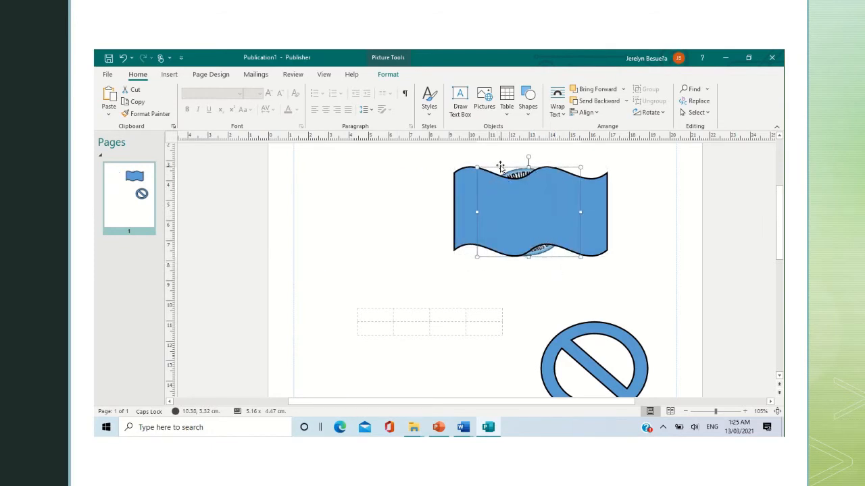
{"action": "key", "text": "ctrl+z"}
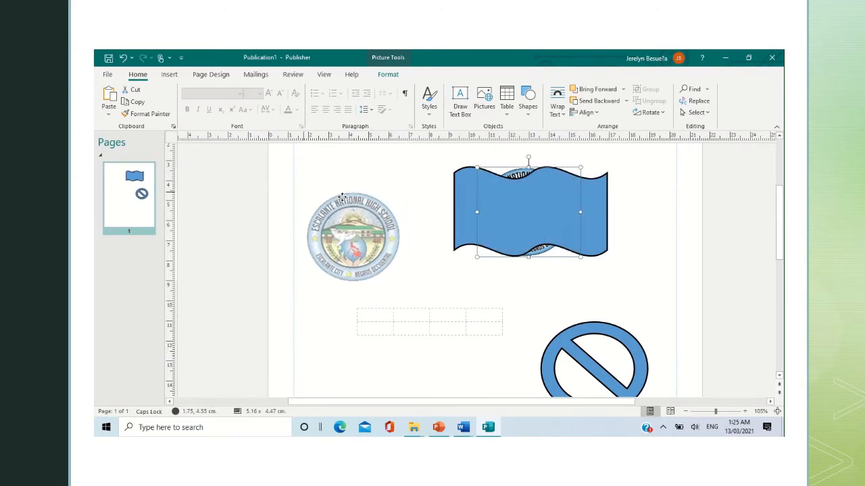
{"action": "left_click_drag", "start_coordinate": [413, 200], "coordinate": [585, 175]}
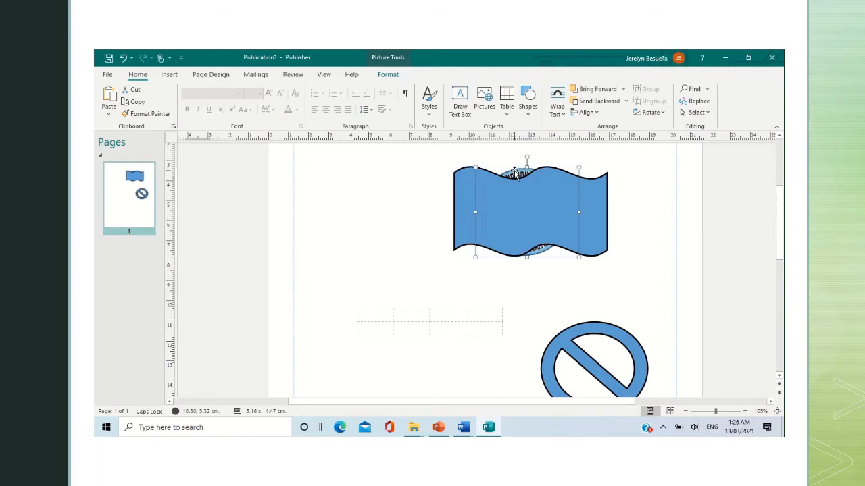
{"action": "left_click_drag", "start_coordinate": [514, 175], "coordinate": [374, 177]}
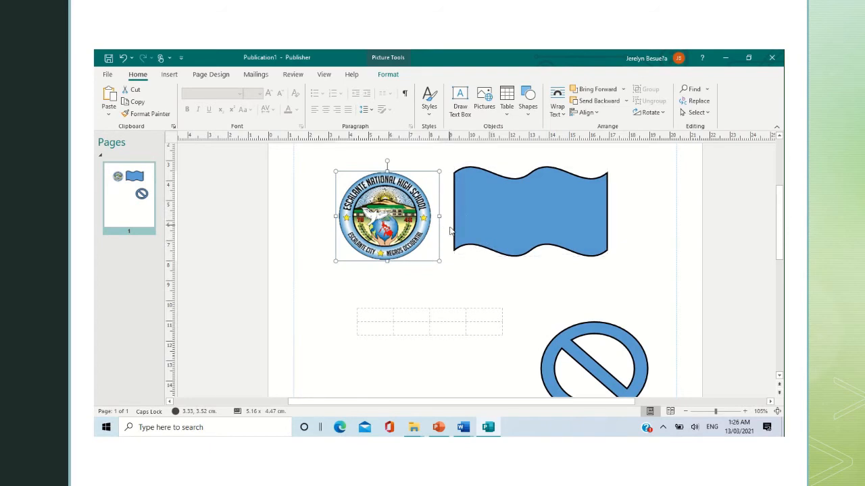
{"action": "left_click", "coordinate": [465, 245]}
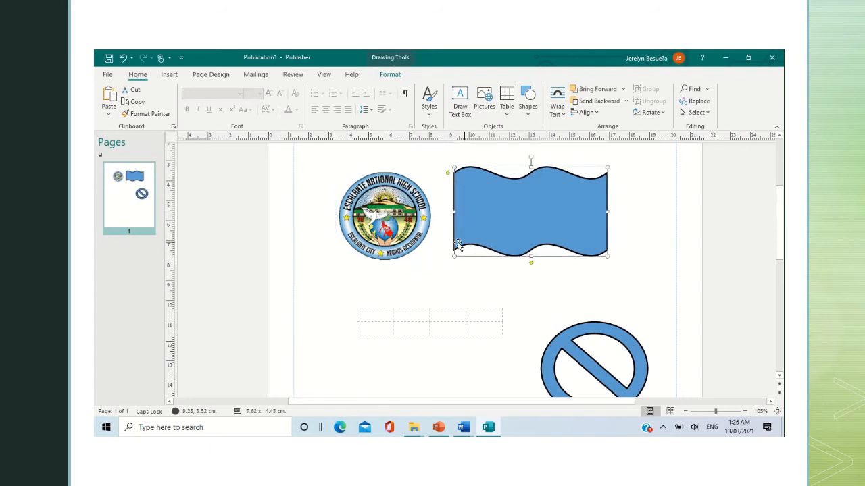
{"action": "left_click", "coordinate": [390, 247]}
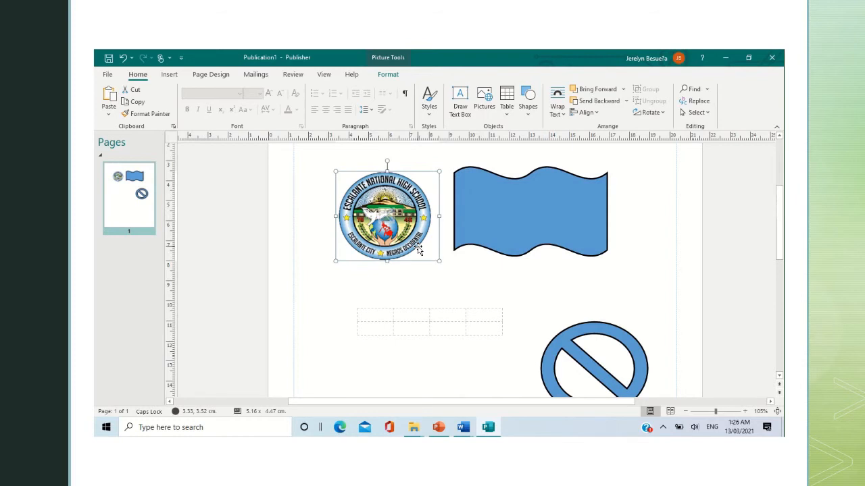
{"action": "left_click", "coordinate": [520, 257]}
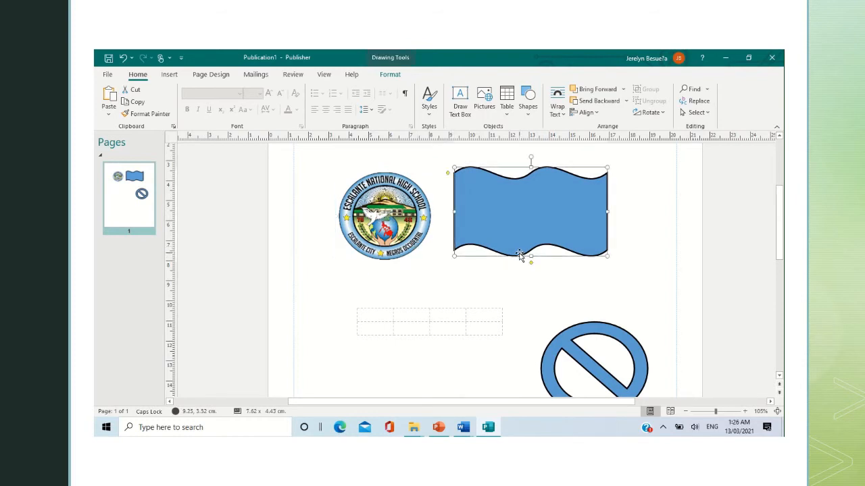
{"action": "left_click", "coordinate": [440, 270]}
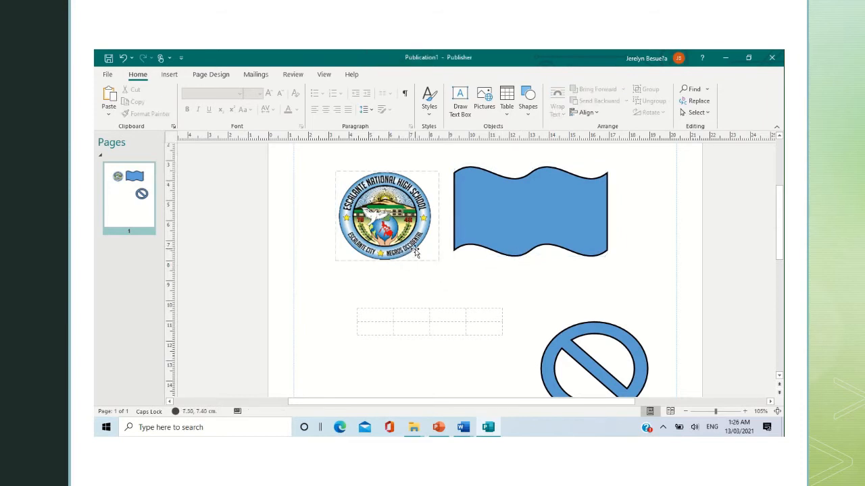
- Bring the school logo to the front and place it over the middle of the wave shape
{"action": "left_click", "coordinate": [416, 251]}
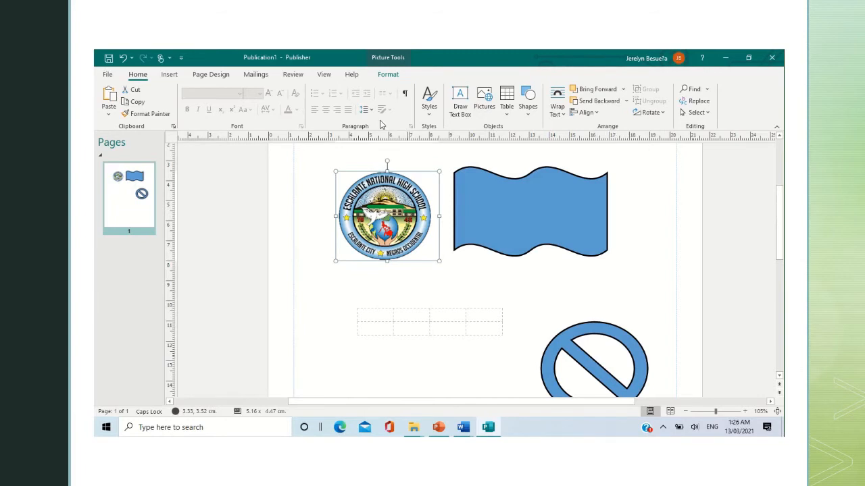
{"action": "left_click", "coordinate": [608, 91]}
{"action": "left_click", "coordinate": [624, 89]}
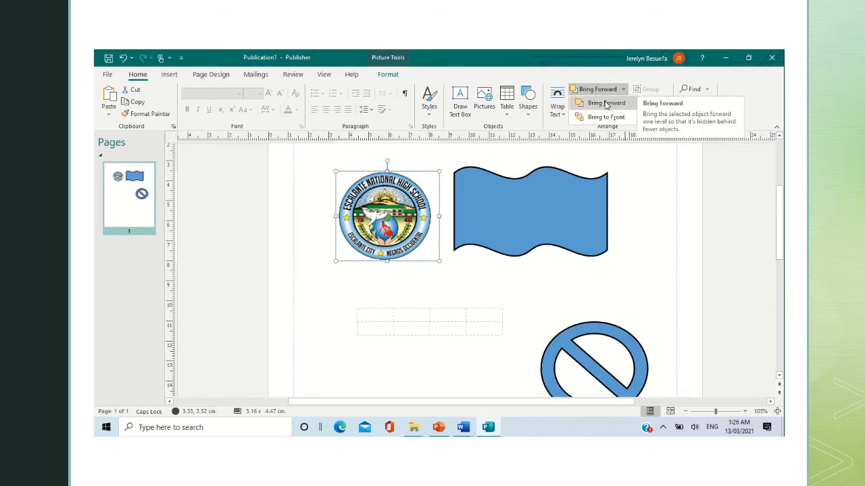
{"action": "left_click", "coordinate": [606, 102]}
{"action": "left_click", "coordinate": [623, 89]}
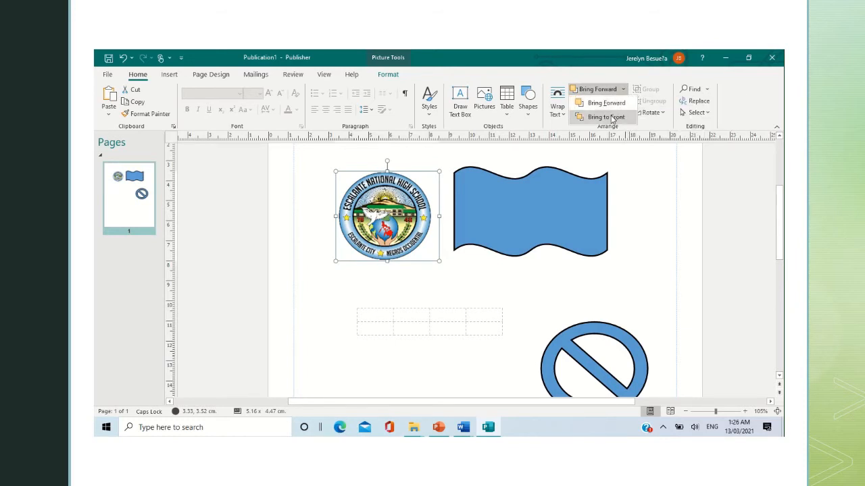
{"action": "left_click", "coordinate": [605, 116]}
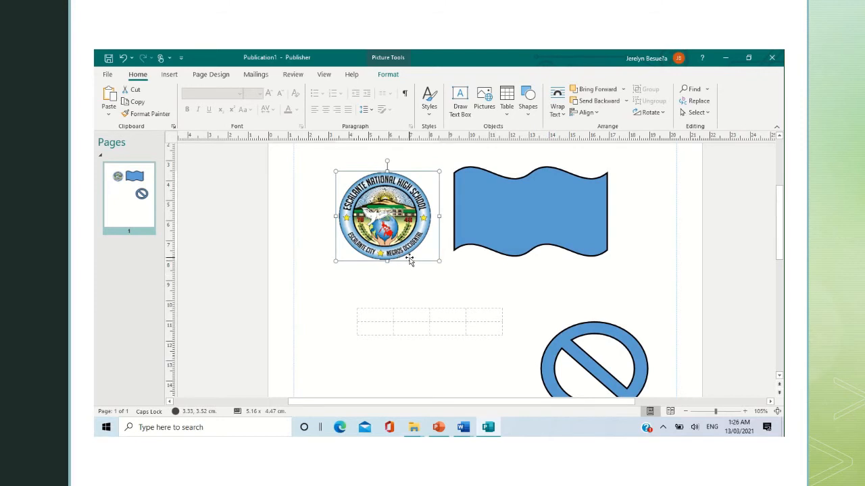
{"action": "left_click_drag", "start_coordinate": [405, 254], "coordinate": [567, 247]}
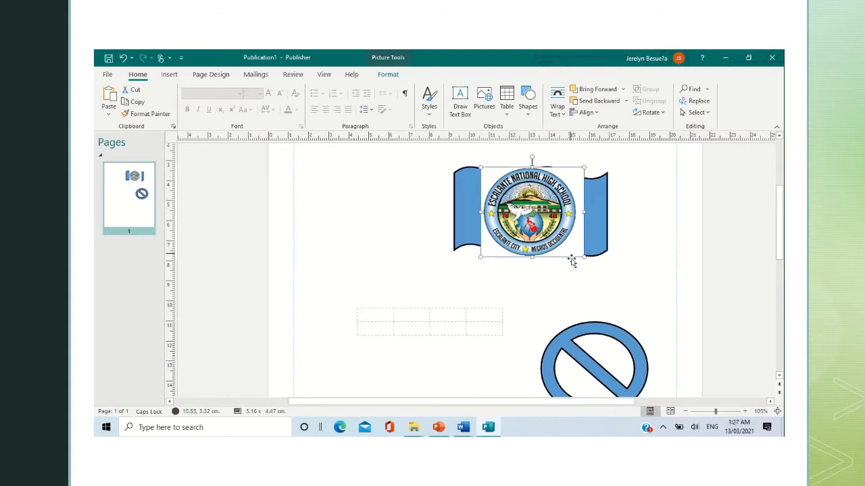
{"action": "left_click", "coordinate": [564, 293]}
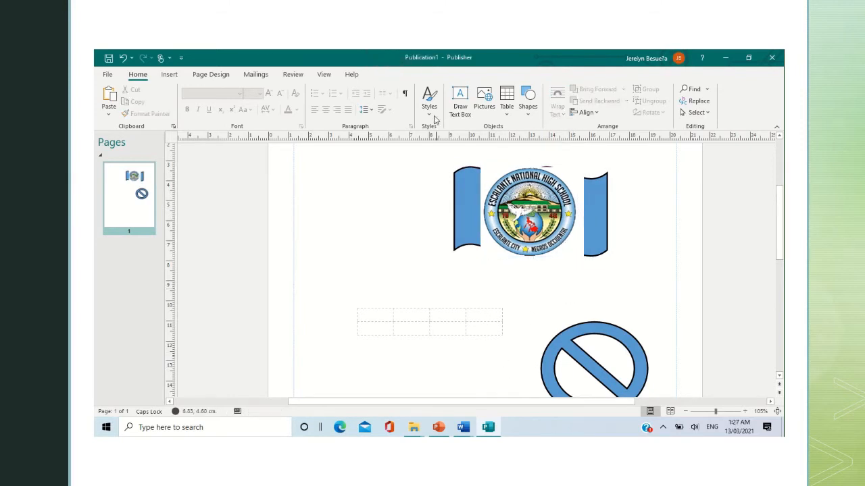
{"action": "mouse_move", "coordinate": [436, 51]}
{"action": "left_click", "coordinate": [398, 77]}
{"action": "left_click", "coordinate": [515, 248]}
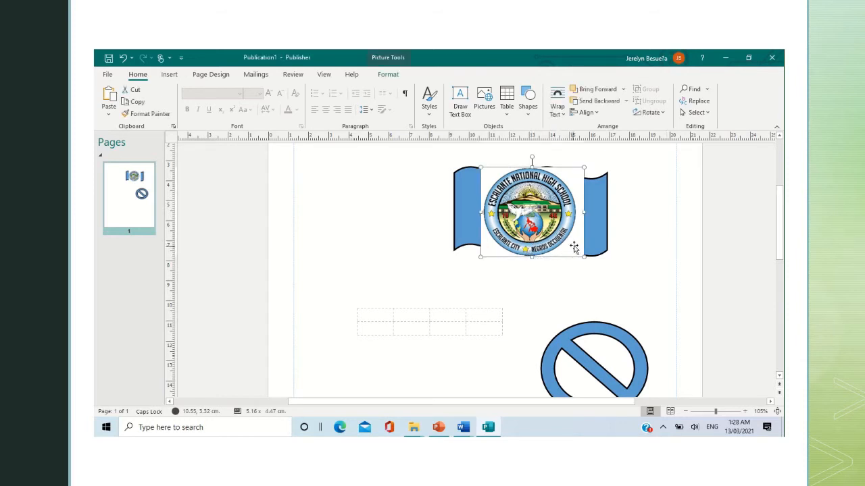
{"action": "left_click", "coordinate": [600, 239]}
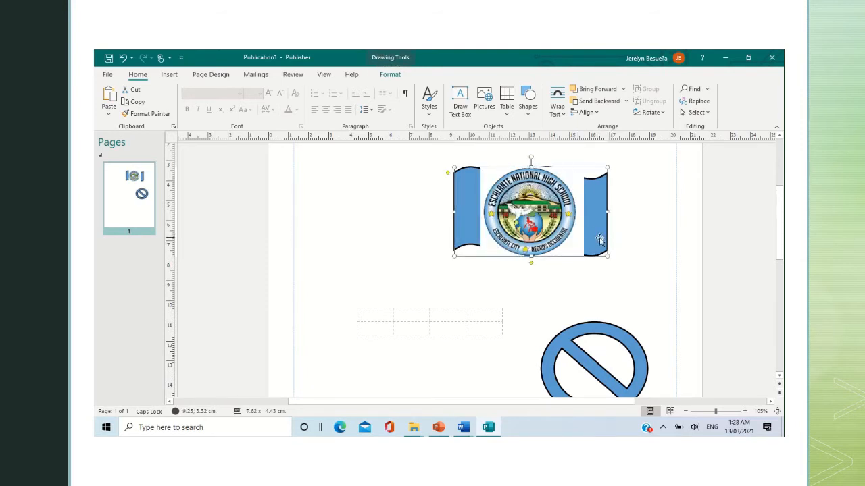
- Shrink the school logo to about 3.34 x 2.90 cm and center it within the wave shape
{"action": "left_click", "coordinate": [573, 241]}
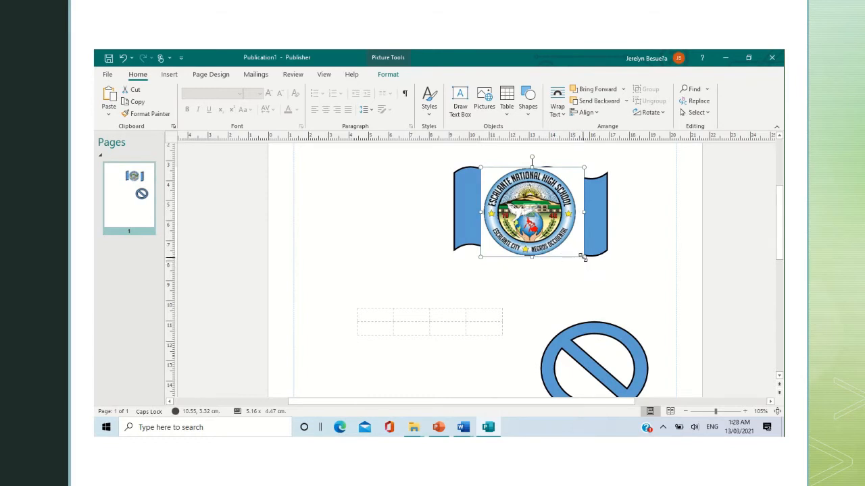
{"action": "left_click_drag", "start_coordinate": [584, 257], "coordinate": [562, 238]}
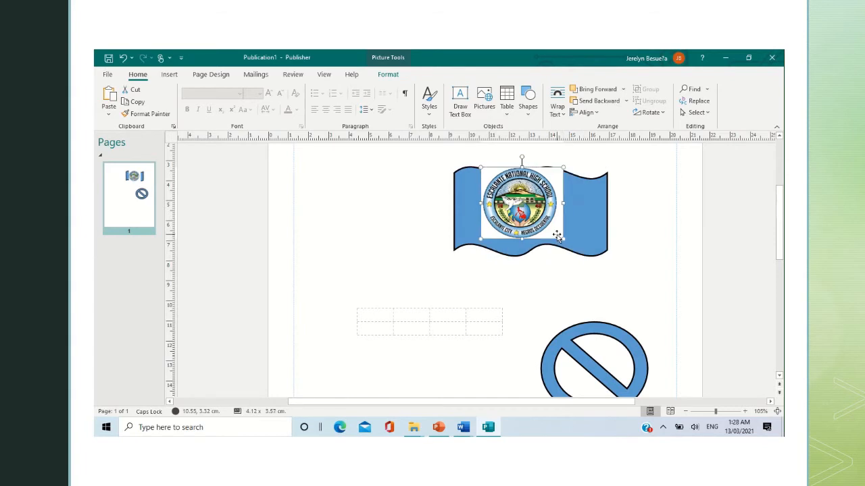
{"action": "left_click_drag", "start_coordinate": [484, 168], "coordinate": [497, 181]}
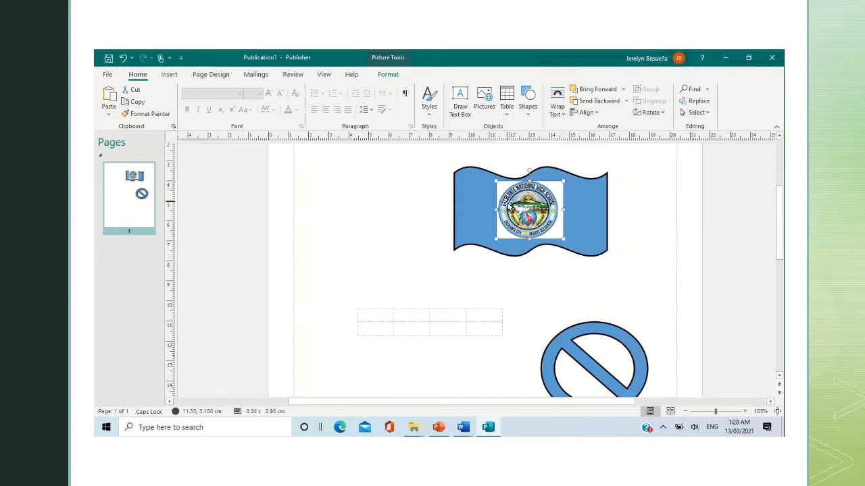
{"action": "left_click_drag", "start_coordinate": [521, 212], "coordinate": [529, 211]}
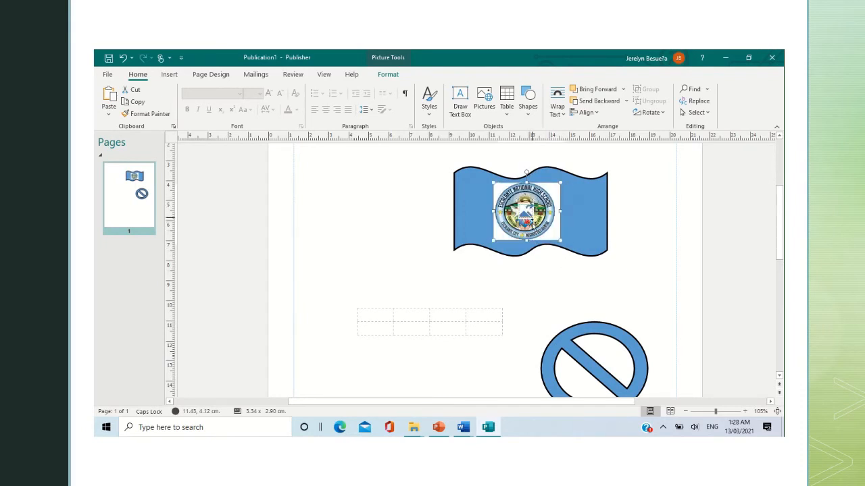
{"action": "left_click", "coordinate": [546, 297]}
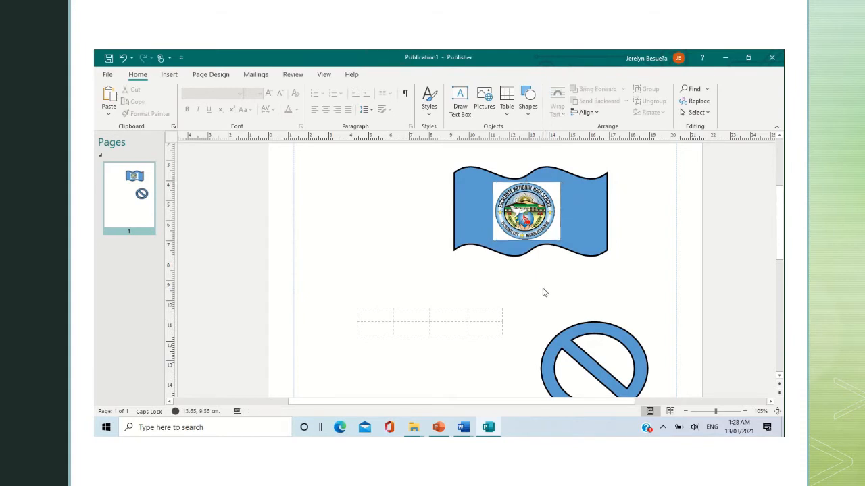
{"action": "left_click", "coordinate": [530, 222]}
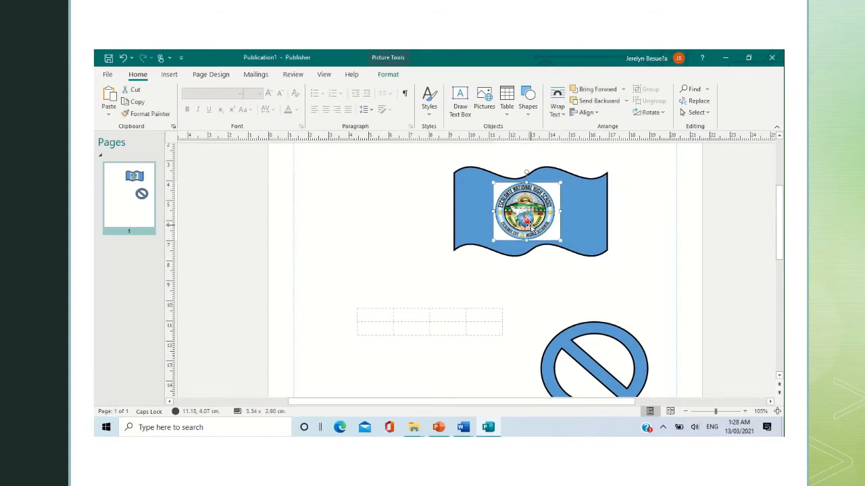
{"action": "left_click", "coordinate": [539, 281]}
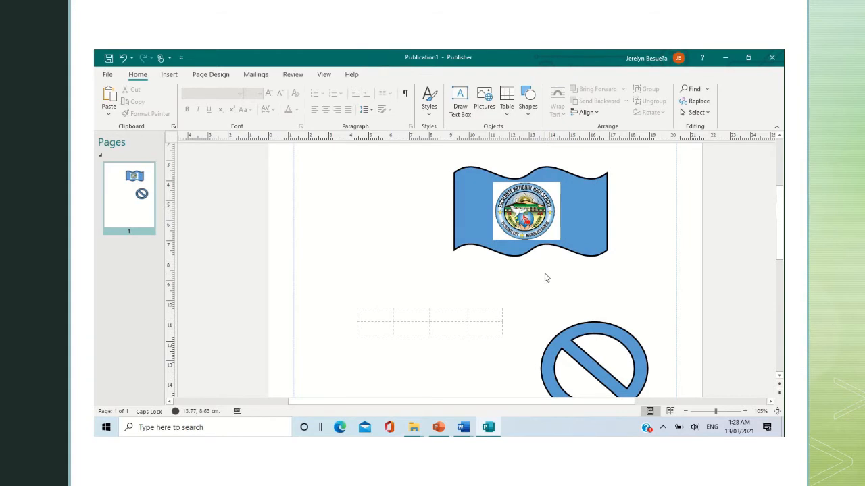
- Crop the white margins at the sides of the school logo, leaving it about 3.01 x 2.92 cm
{"action": "left_click", "coordinate": [524, 211]}
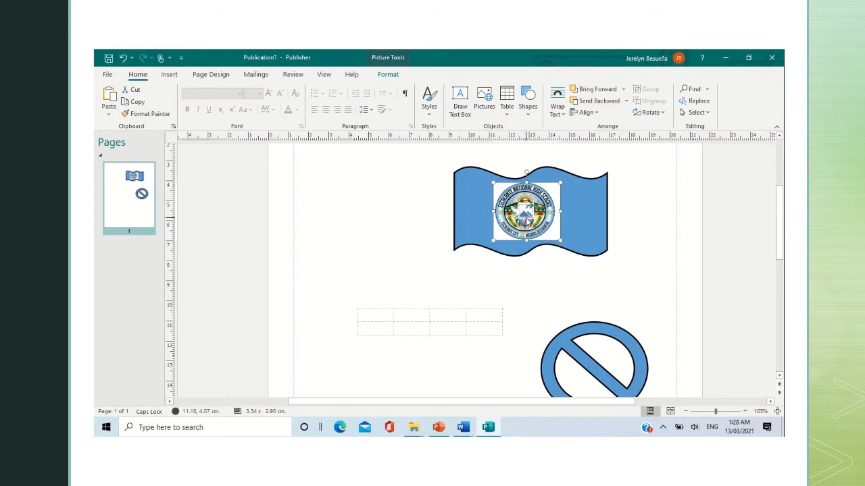
{"action": "left_click", "coordinate": [383, 76]}
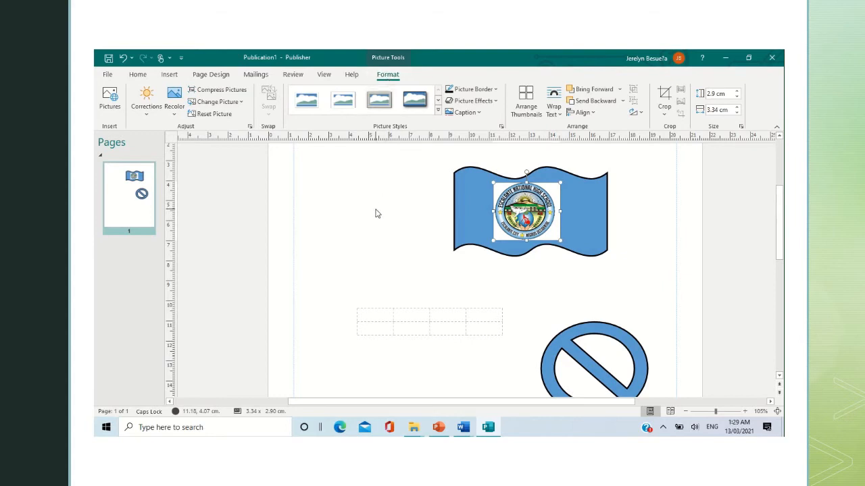
{"action": "left_click", "coordinate": [664, 98]}
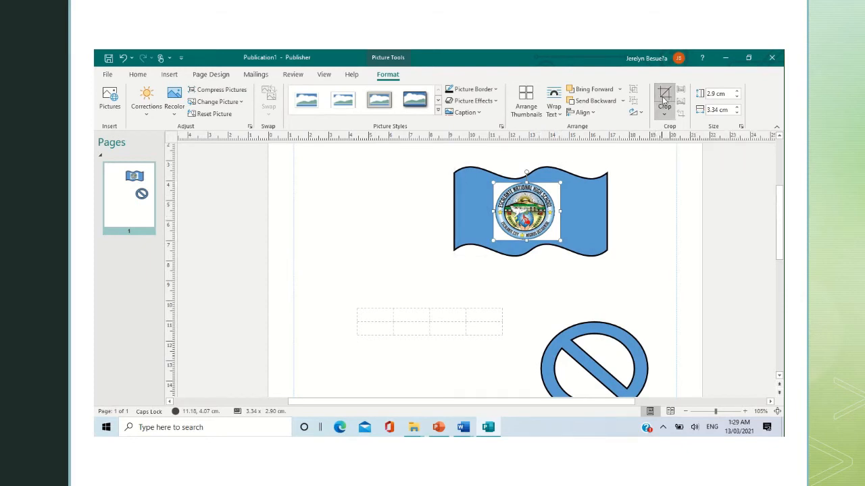
{"action": "left_click", "coordinate": [664, 112]}
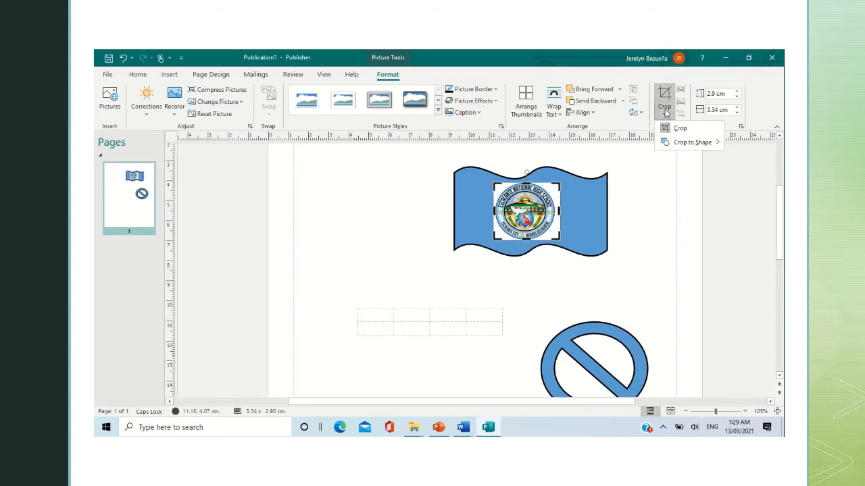
{"action": "left_click", "coordinate": [558, 190]}
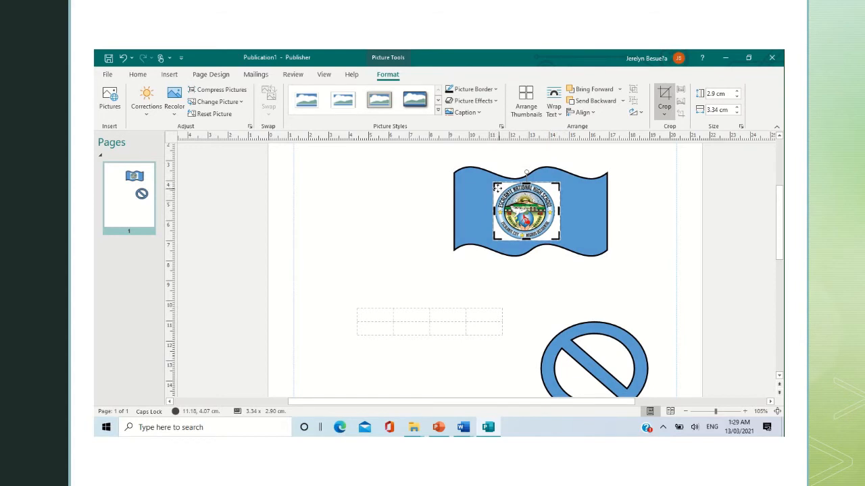
{"action": "mouse_move", "coordinate": [496, 186]}
{"action": "left_mouse_down"}
{"action": "mouse_move", "coordinate": [510, 190]}
{"action": "mouse_move", "coordinate": [493, 182]}
{"action": "left_mouse_up"}
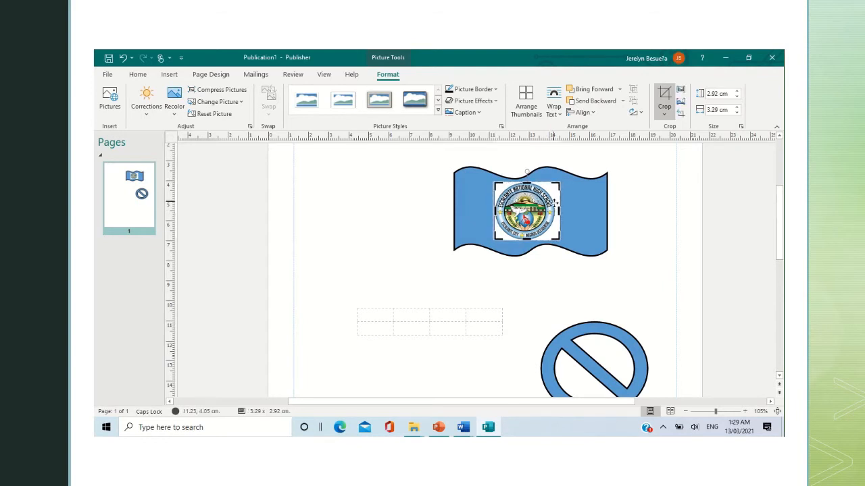
{"action": "left_click_drag", "start_coordinate": [559, 211], "coordinate": [553, 212]}
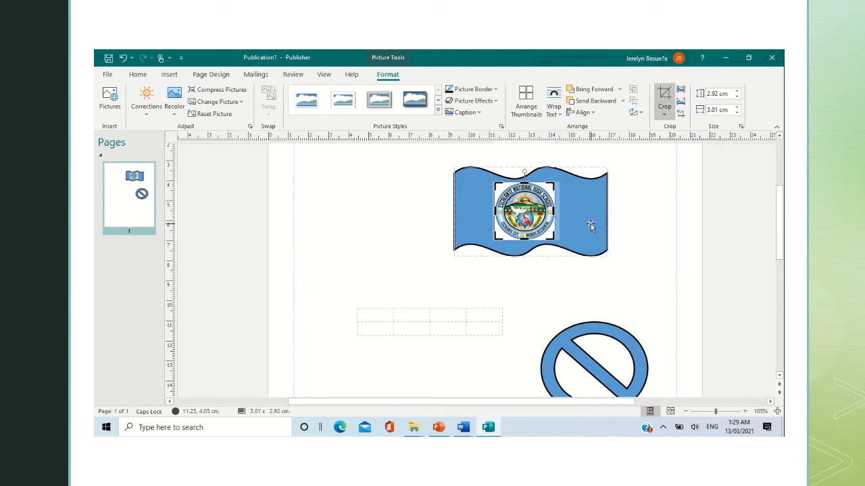
{"action": "left_click", "coordinate": [581, 228]}
{"action": "left_click", "coordinate": [534, 238]}
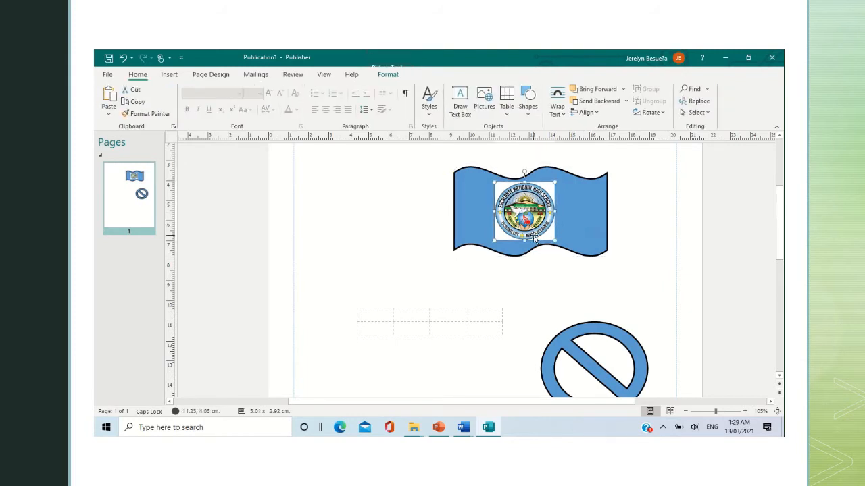
- Examine the formatting tools available for the "no" symbol shape, then select the school logo to examine its picture formatting tools
{"action": "left_click", "coordinate": [580, 328]}
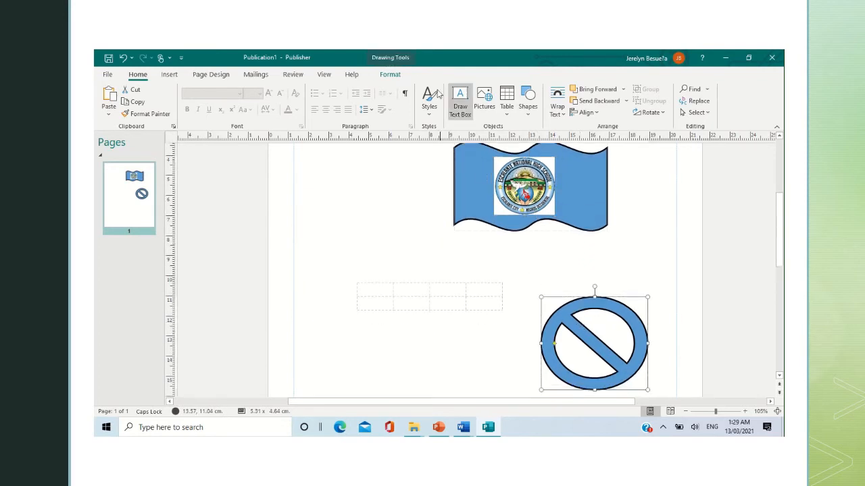
{"action": "left_click", "coordinate": [389, 75]}
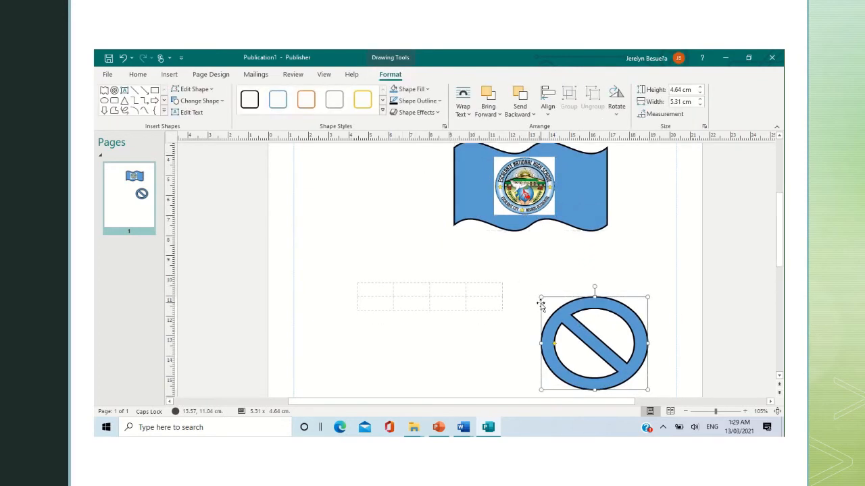
{"action": "left_click", "coordinate": [625, 265]}
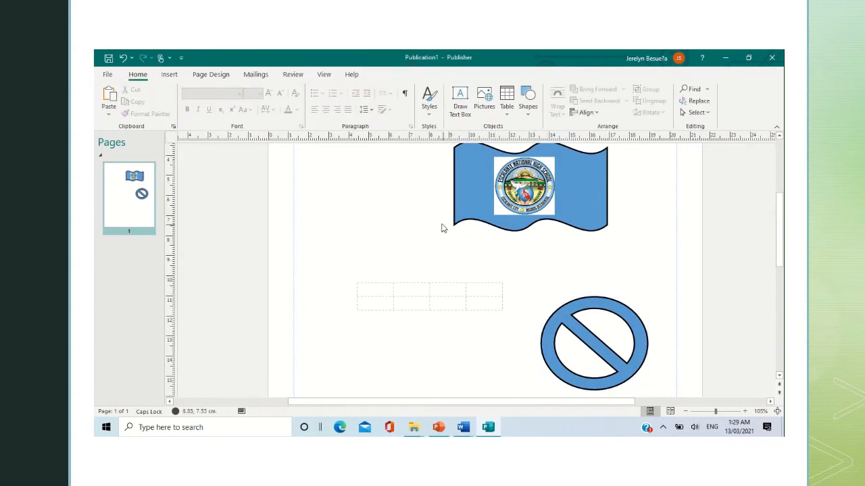
{"action": "scroll", "coordinate": [545, 274], "scroll_direction": "up", "scroll_amount": 1}
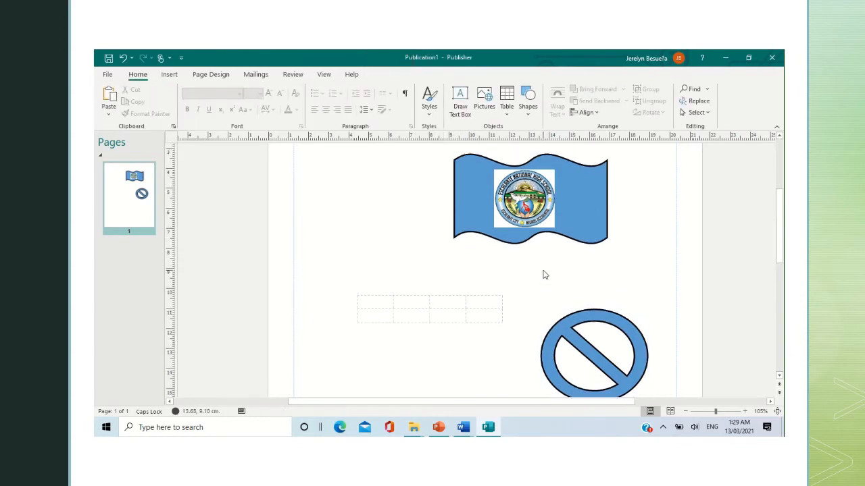
{"action": "left_click", "coordinate": [525, 202]}
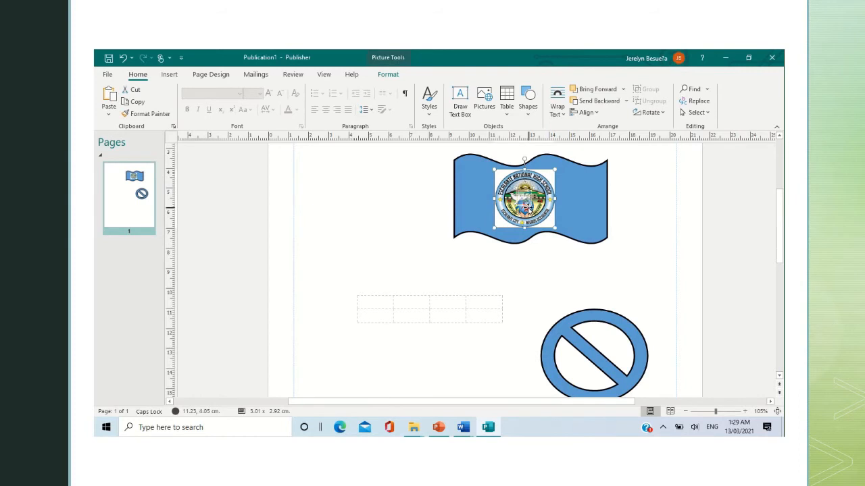
{"action": "mouse_move", "coordinate": [504, 59]}
{"action": "left_click", "coordinate": [401, 70]}
{"action": "left_click", "coordinate": [623, 266]}
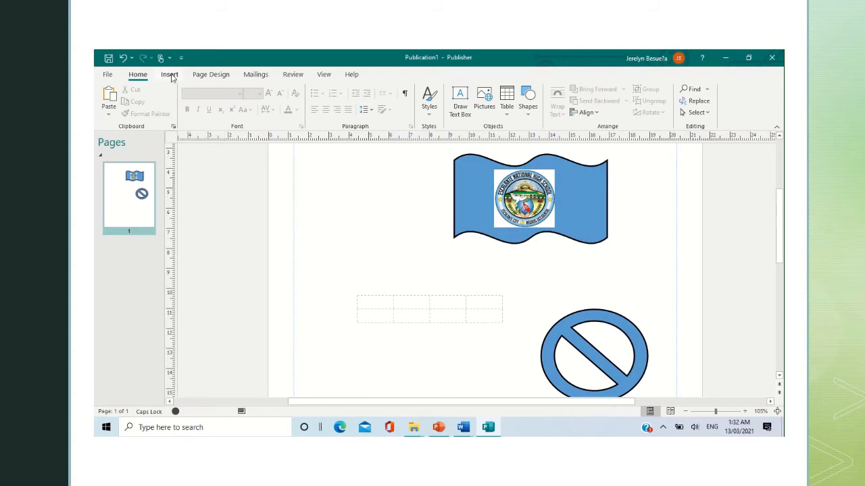
- Set the page margins to the Wide preset, 2.54 cm on all sides
{"action": "left_click", "coordinate": [212, 75]}
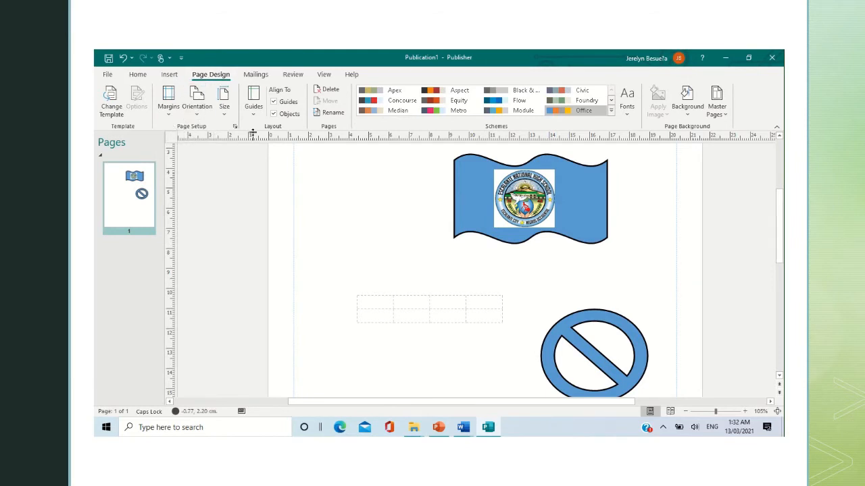
{"action": "left_click", "coordinate": [168, 115]}
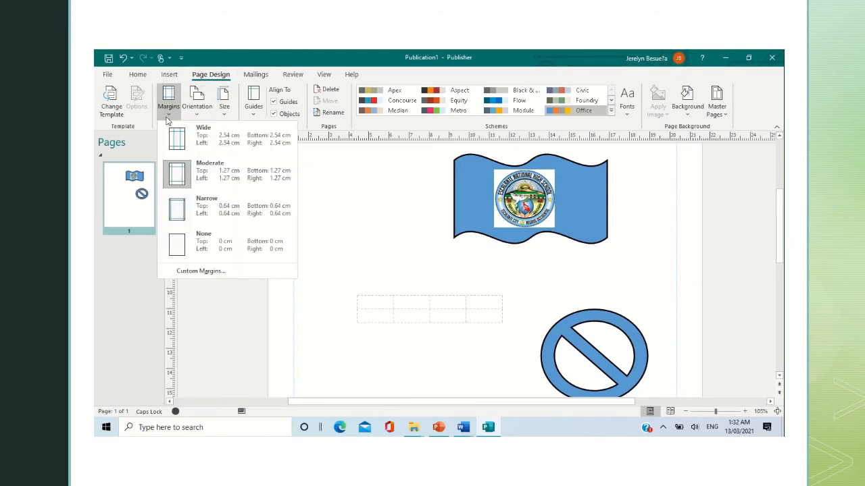
{"action": "left_click", "coordinate": [222, 144]}
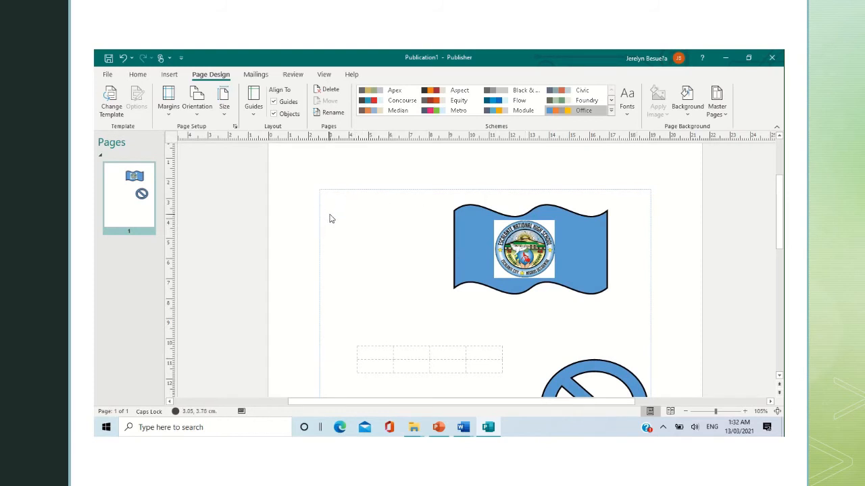
- Switch the page orientation to Landscape and return it to Portrait
{"action": "left_click", "coordinate": [192, 116]}
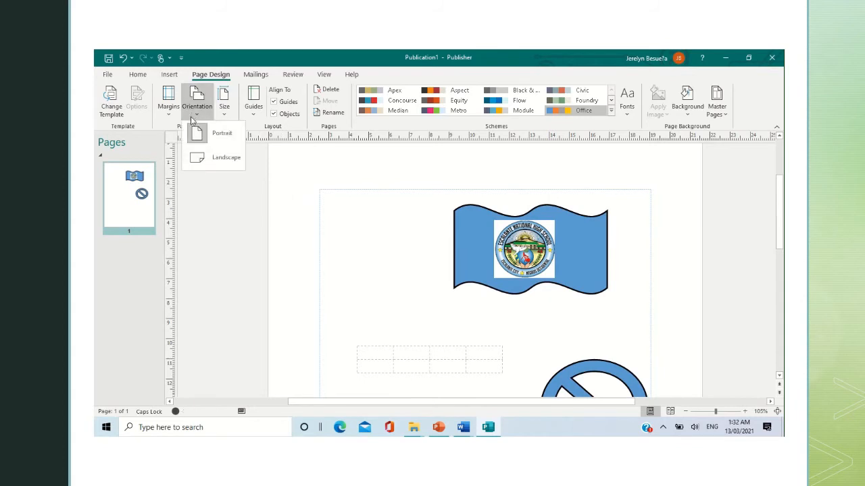
{"action": "left_click", "coordinate": [197, 160]}
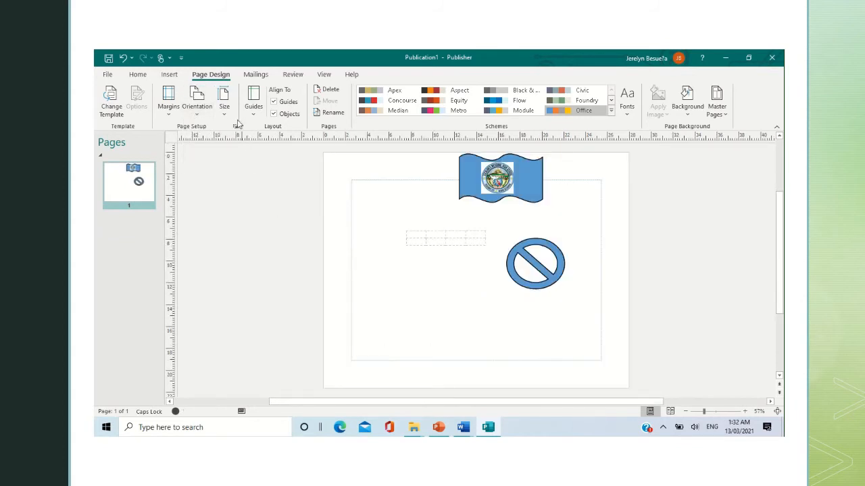
{"action": "left_click", "coordinate": [199, 117]}
{"action": "left_click", "coordinate": [205, 137]}
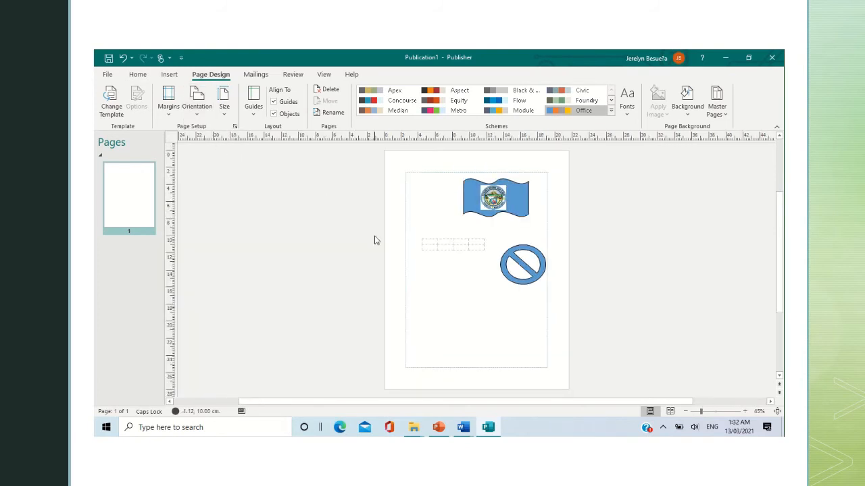
- Change the page size to the custom A4 (Landscape) preset of 29.7 x 33.02 cm
{"action": "left_click", "coordinate": [745, 412]}
{"action": "left_click", "coordinate": [745, 412]}
{"action": "left_click", "coordinate": [745, 413]}
{"action": "left_click", "coordinate": [745, 413]}
{"action": "scroll", "coordinate": [699, 315], "scroll_direction": "up", "scroll_amount": 3}
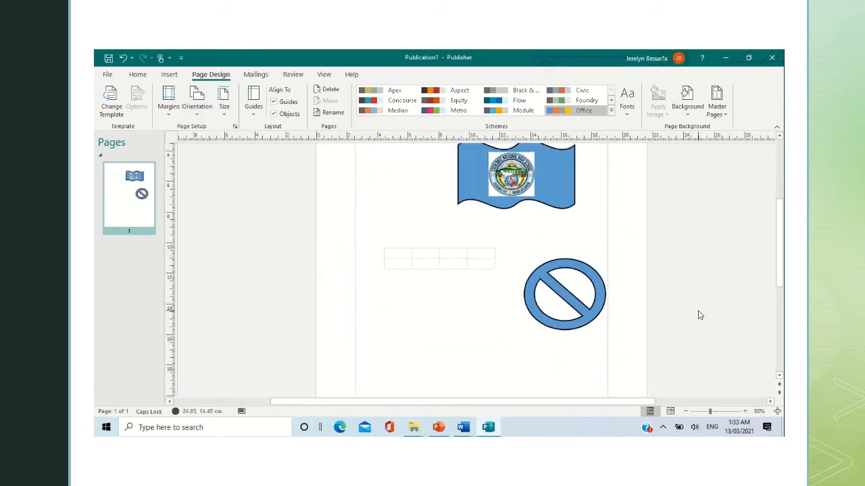
{"action": "left_click", "coordinate": [223, 112]}
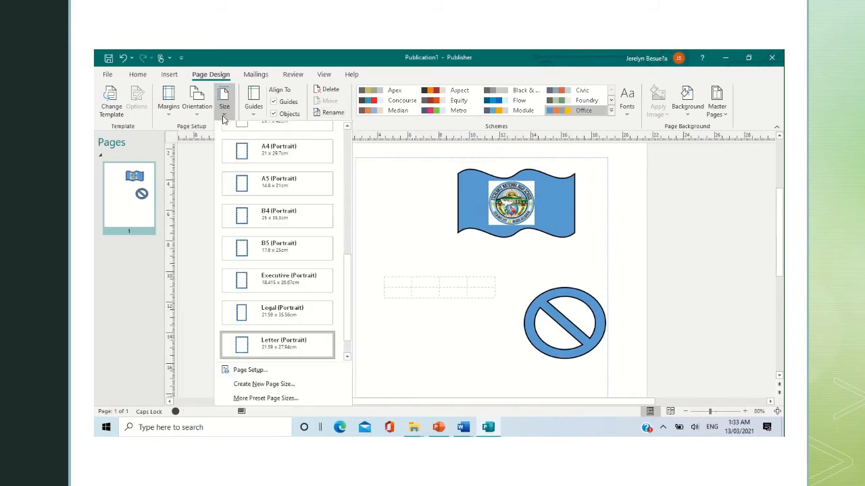
{"action": "left_click_drag", "start_coordinate": [347, 303], "coordinate": [350, 174]}
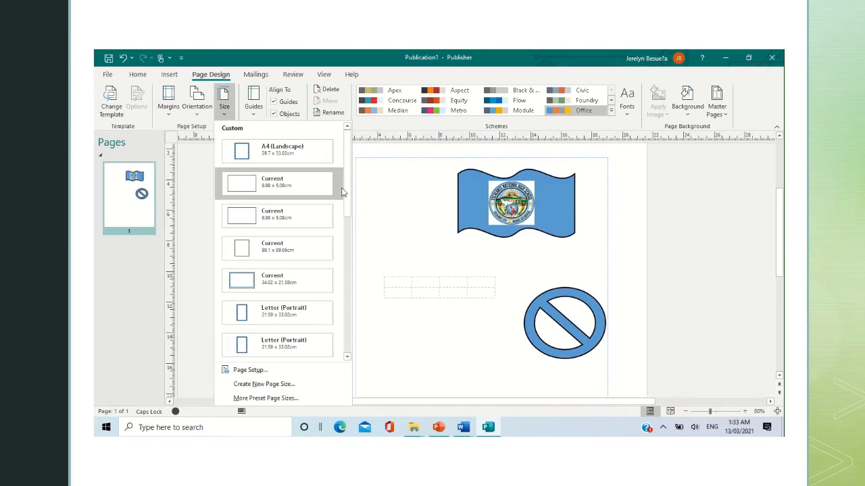
{"action": "left_click", "coordinate": [294, 150]}
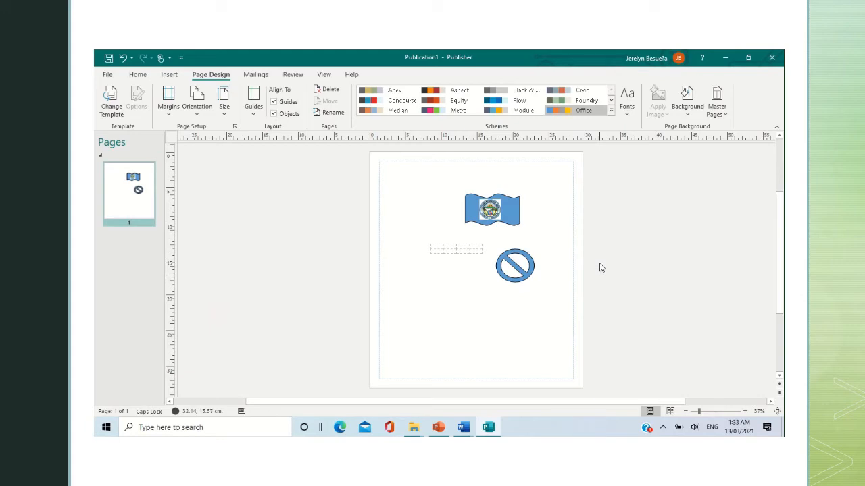
- Search Windows for Publisher and launch the app in a second window
{"action": "mouse_move", "coordinate": [405, 61]}
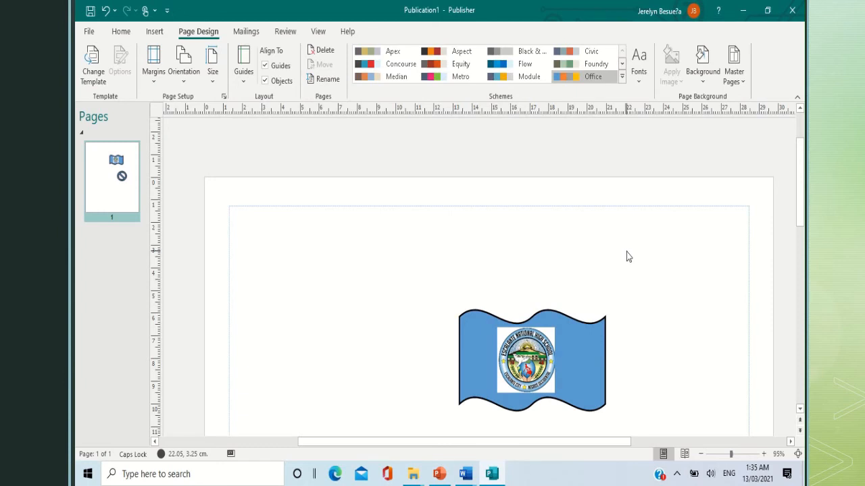
{"action": "scroll", "coordinate": [627, 257], "scroll_direction": "down", "scroll_amount": 1}
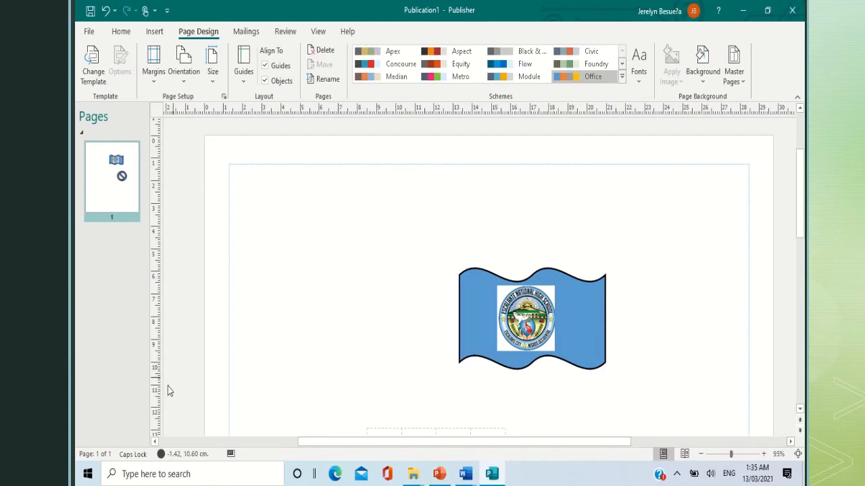
{"action": "left_click", "coordinate": [128, 476]}
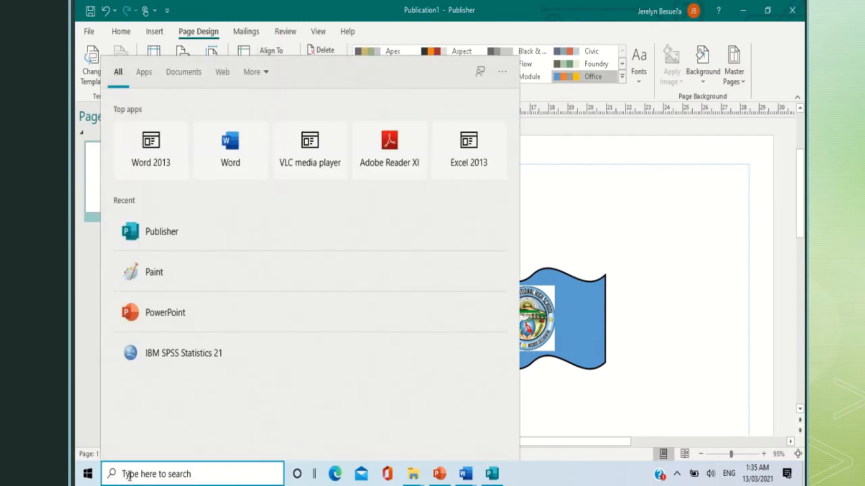
{"action": "type", "text": "PUBLI"}
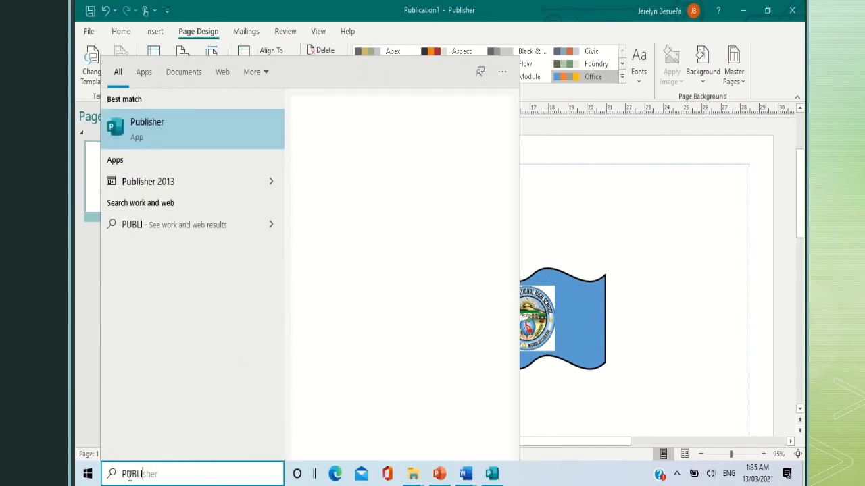
{"action": "type", "text": "SG"}
{"action": "type", "text": "HER"}
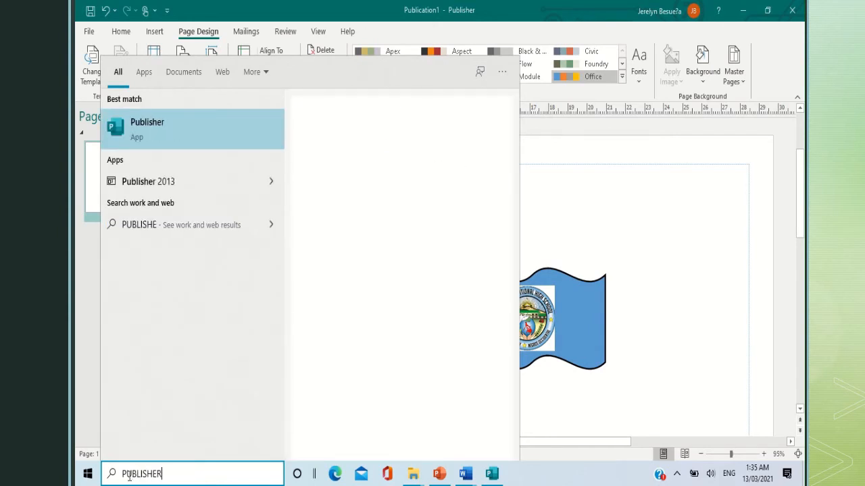
{"action": "left_click", "coordinate": [173, 133]}
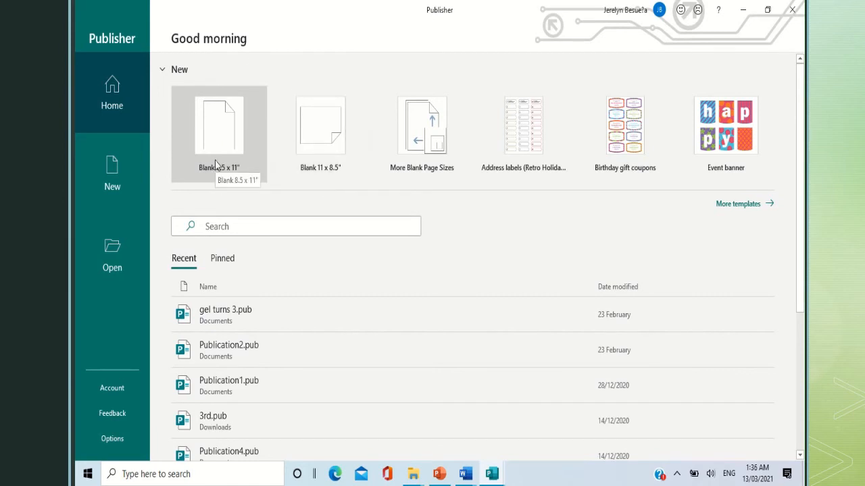
- Browse the full gallery of publication templates, and minimize the second Publisher window
{"action": "left_click", "coordinate": [739, 205]}
{"action": "scroll", "coordinate": [424, 310], "scroll_direction": "down", "scroll_amount": 2}
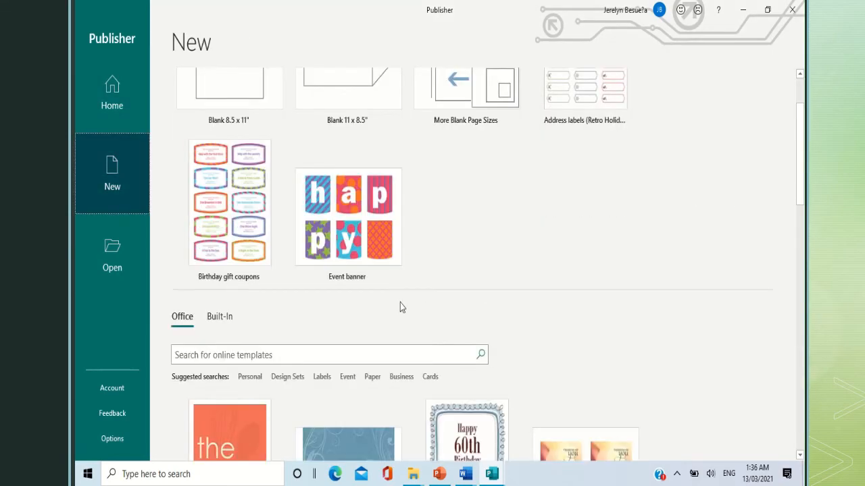
{"action": "scroll", "coordinate": [434, 265], "scroll_direction": "down", "scroll_amount": 4}
{"action": "scroll", "coordinate": [427, 277], "scroll_direction": "down", "scroll_amount": 3}
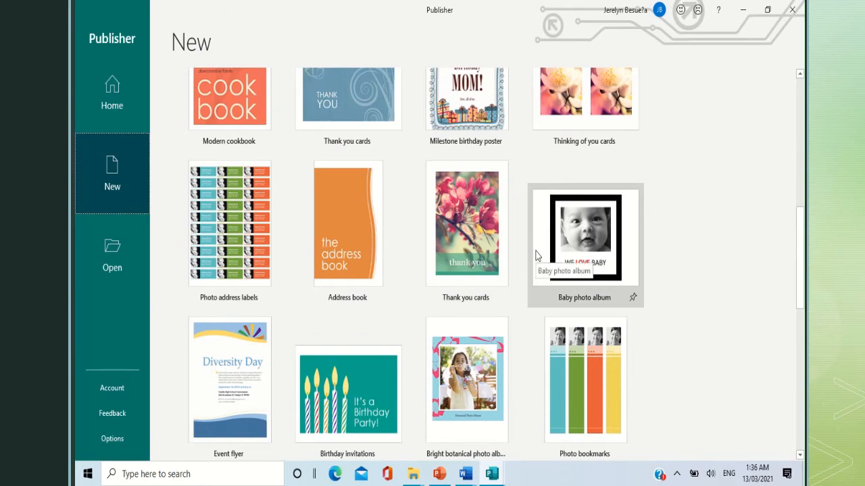
{"action": "left_click", "coordinate": [742, 9]}
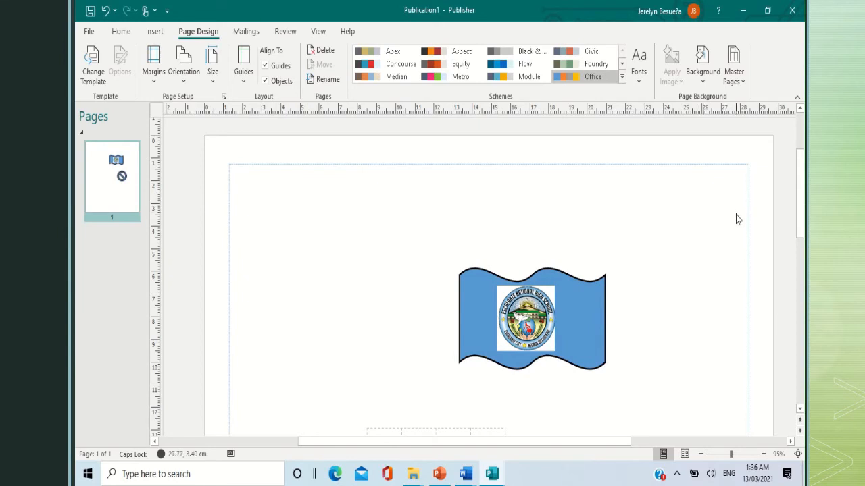
- Look through the templates for a new publication from within Publication1, and return to the page
{"action": "left_click", "coordinate": [89, 33]}
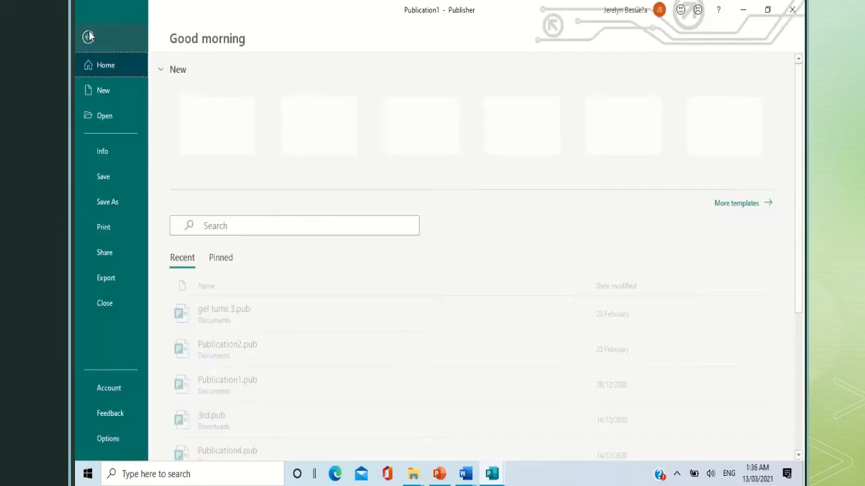
{"action": "left_click", "coordinate": [113, 92]}
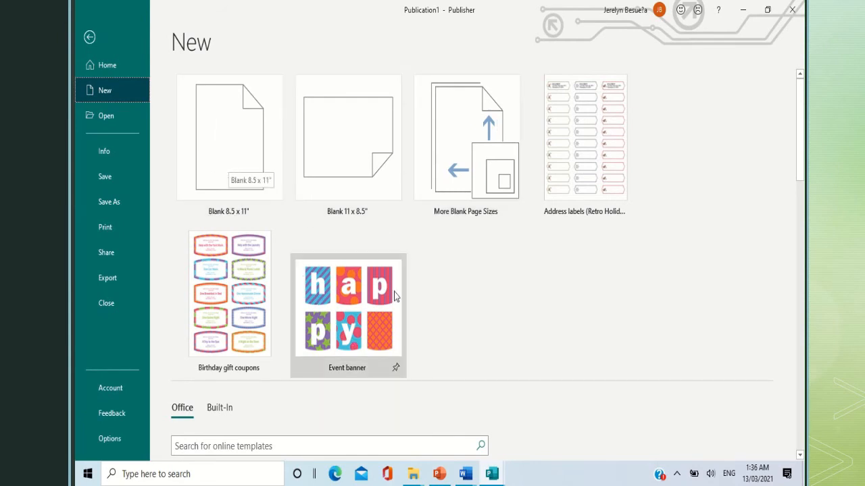
{"action": "scroll", "coordinate": [388, 297], "scroll_direction": "down", "scroll_amount": 2}
{"action": "scroll", "coordinate": [379, 307], "scroll_direction": "down", "scroll_amount": 3}
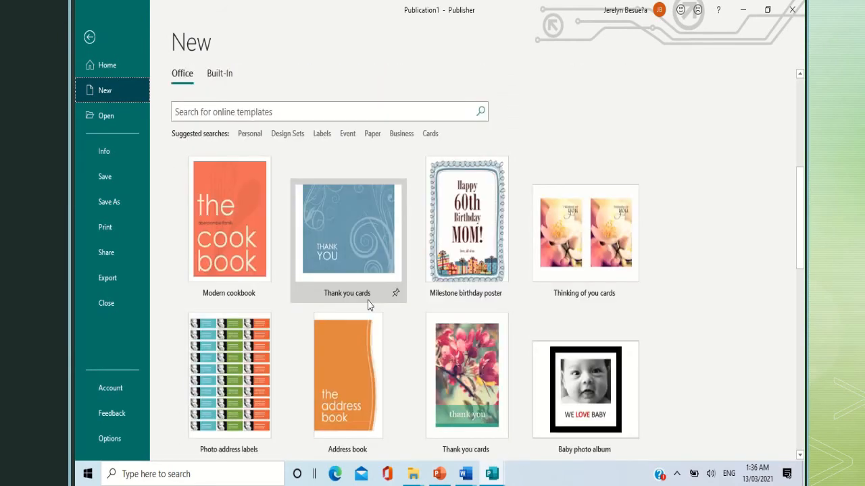
{"action": "left_click", "coordinate": [89, 37]}
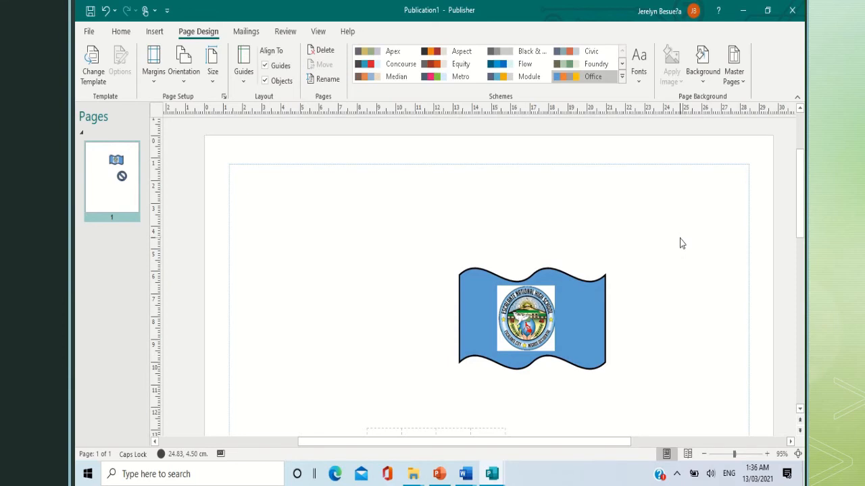
{"action": "scroll", "coordinate": [680, 244], "scroll_direction": "down", "scroll_amount": 3}
{"action": "scroll", "coordinate": [680, 241], "scroll_direction": "up", "scroll_amount": 1}
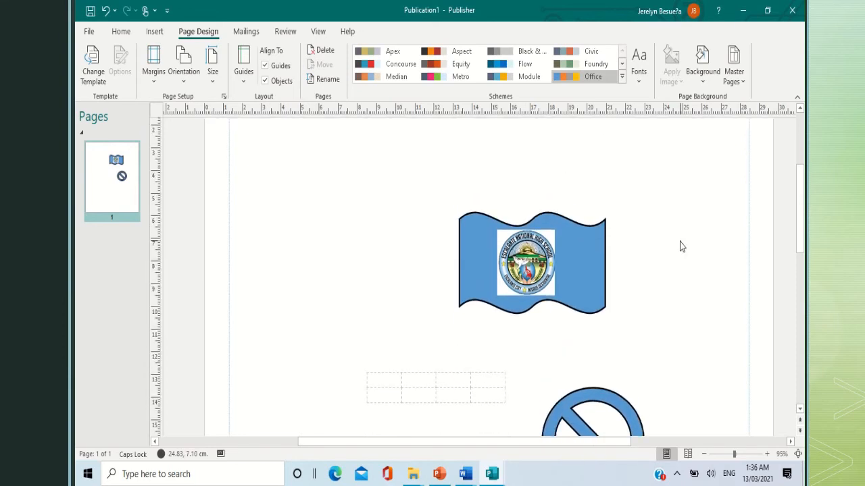
{"action": "scroll", "coordinate": [680, 242], "scroll_direction": "up", "scroll_amount": 1}
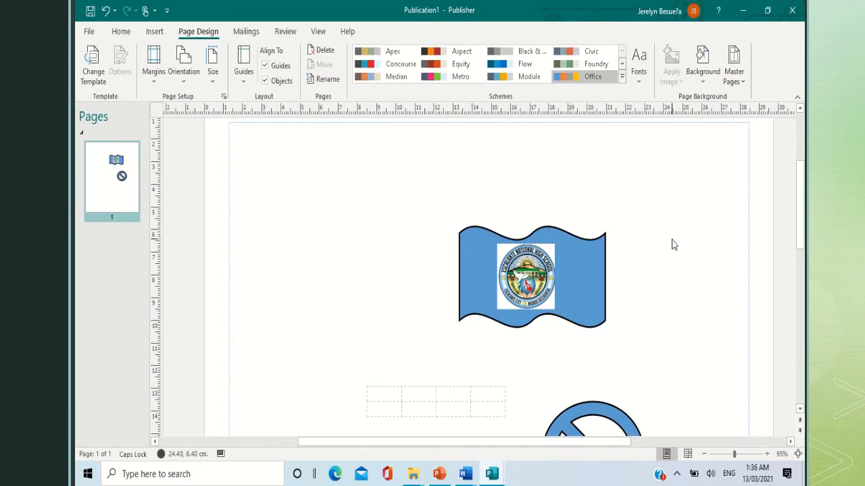
{"action": "scroll", "coordinate": [673, 244], "scroll_direction": "up", "scroll_amount": 1}
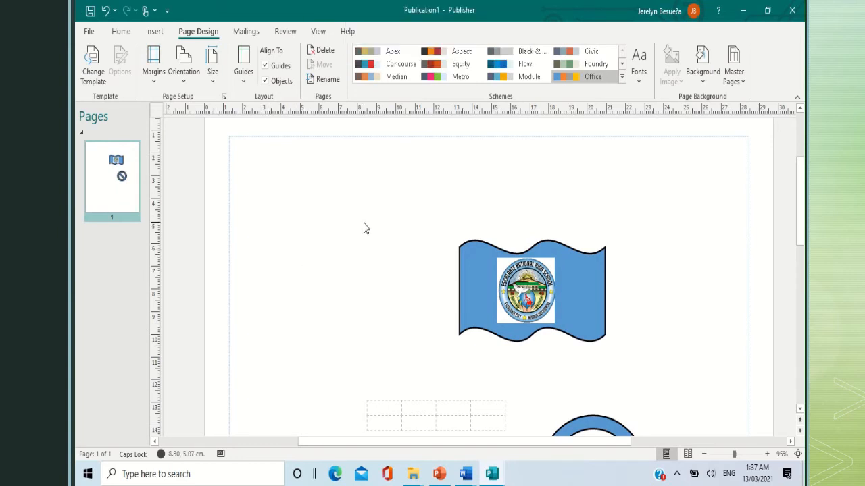
- Save the publication to the Desktop folder as a Publisher file named SAMPLEPUBLISHER
{"action": "left_click", "coordinate": [90, 12]}
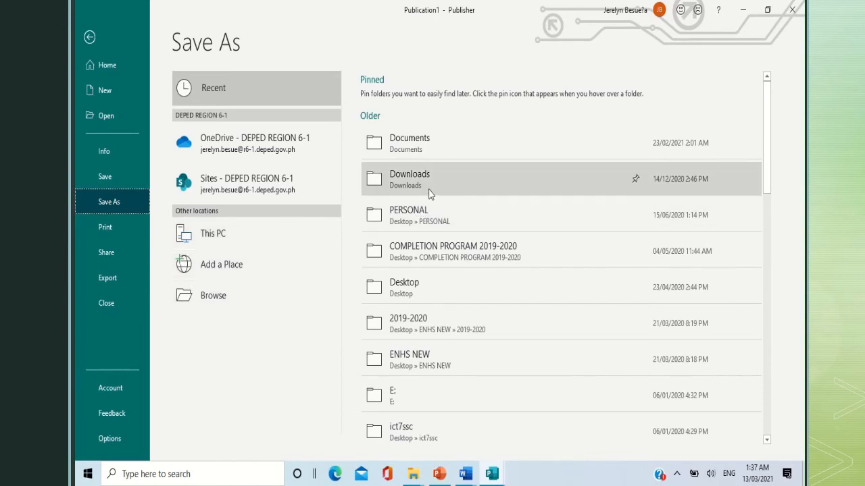
{"action": "left_click", "coordinate": [416, 296]}
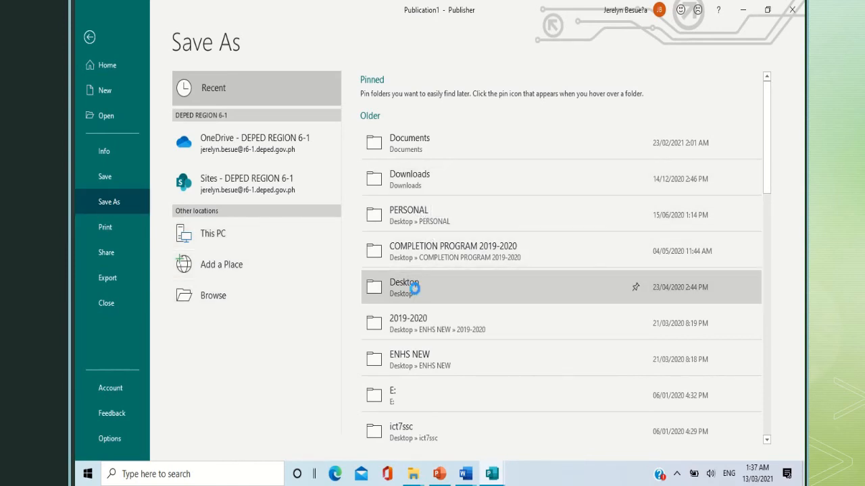
{"action": "left_click", "coordinate": [404, 283]}
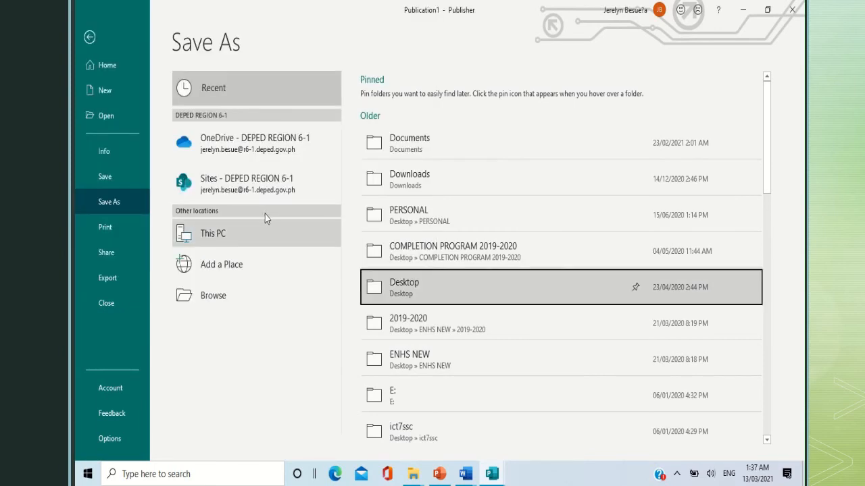
{"action": "left_click", "coordinate": [392, 298]}
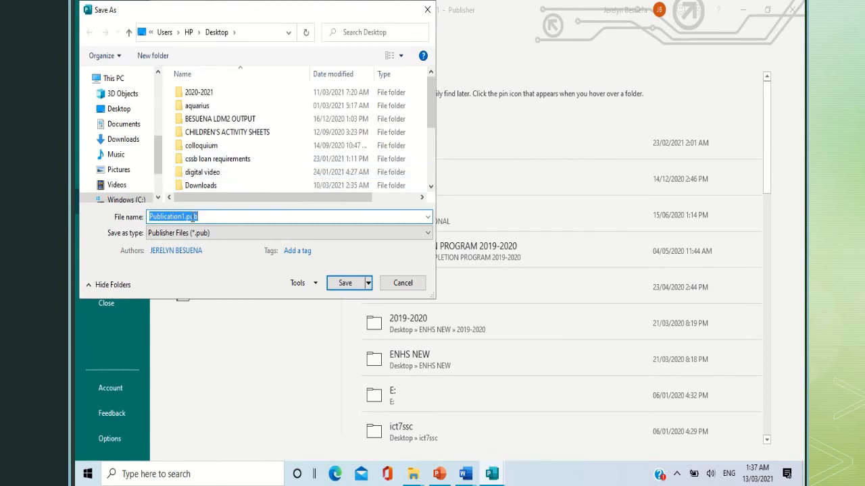
{"action": "type", "text": "SA"}
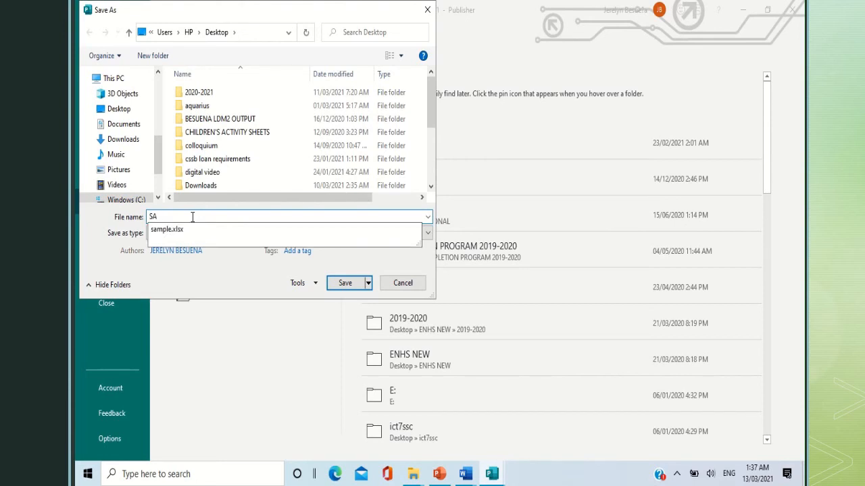
{"action": "type", "text": "MPLEPUBLIS"}
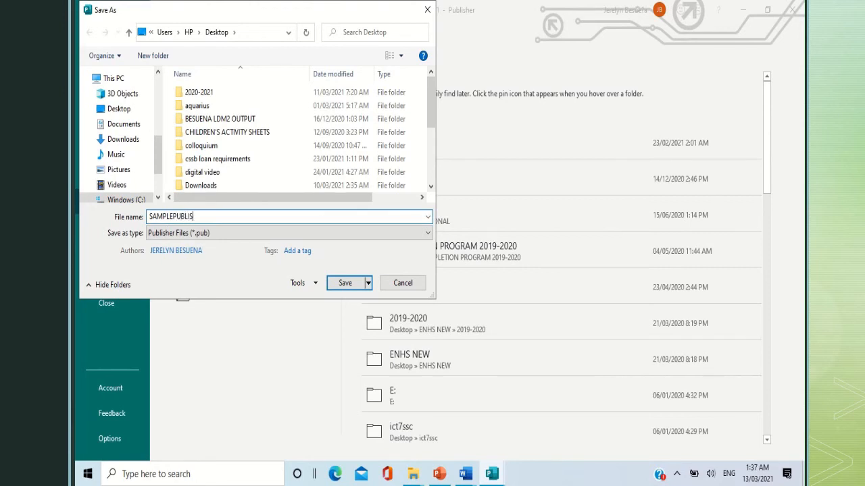
{"action": "type", "text": "FWE"}
{"action": "key", "text": "BackSpace"}
{"action": "key", "text": "BackSpace"}
{"action": "key", "text": "BackSpace"}
{"action": "left_click", "coordinate": [344, 284]}
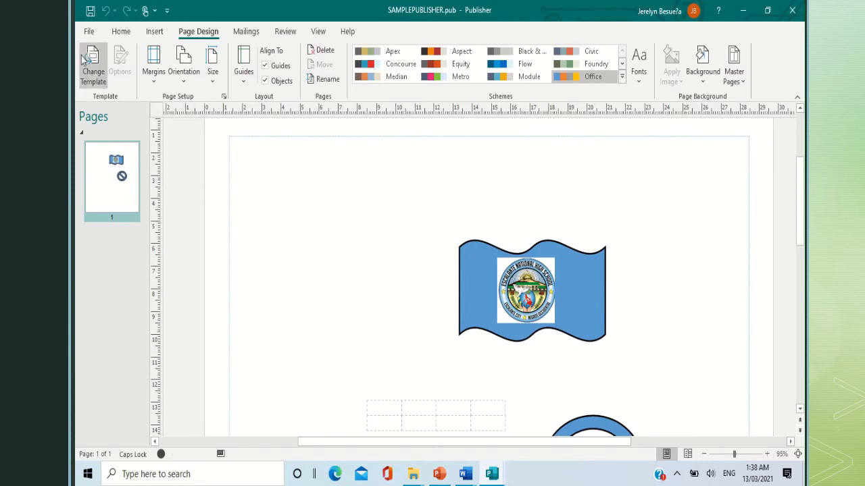
- Review the print settings of the publication, including the number of copies, the available printers and the pages-per-sheet options
{"action": "left_click", "coordinate": [90, 32]}
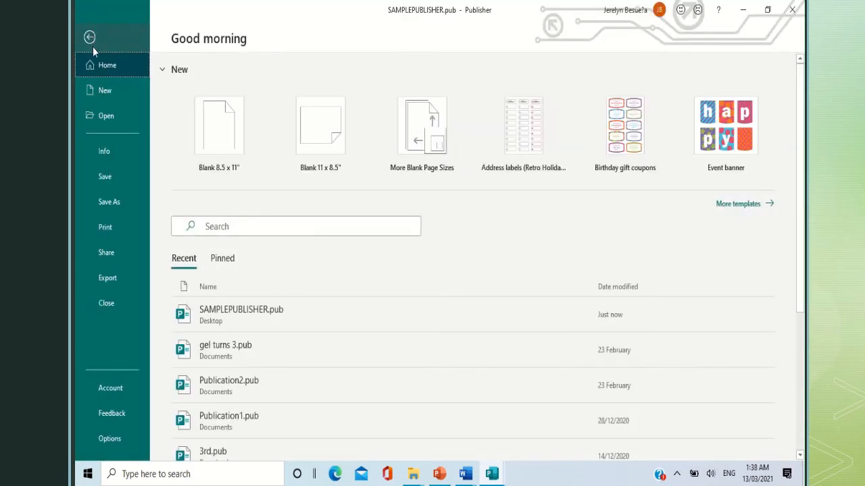
{"action": "left_click", "coordinate": [108, 227]}
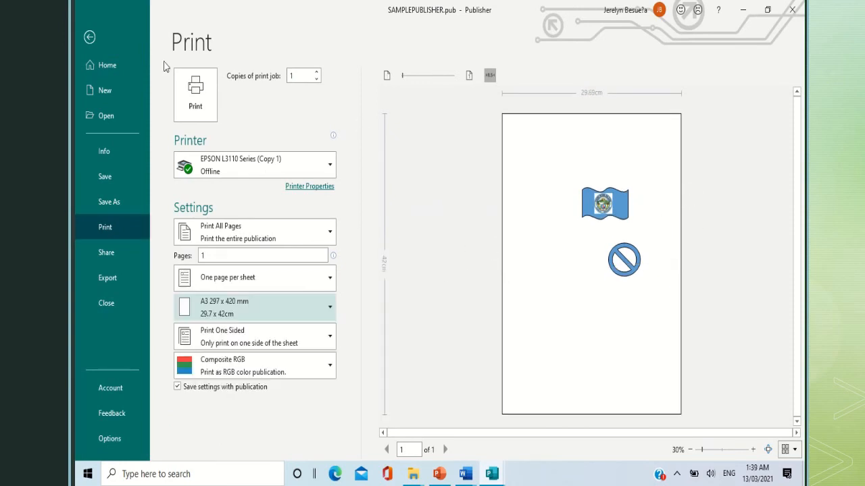
{"action": "double_click", "coordinate": [294, 77]}
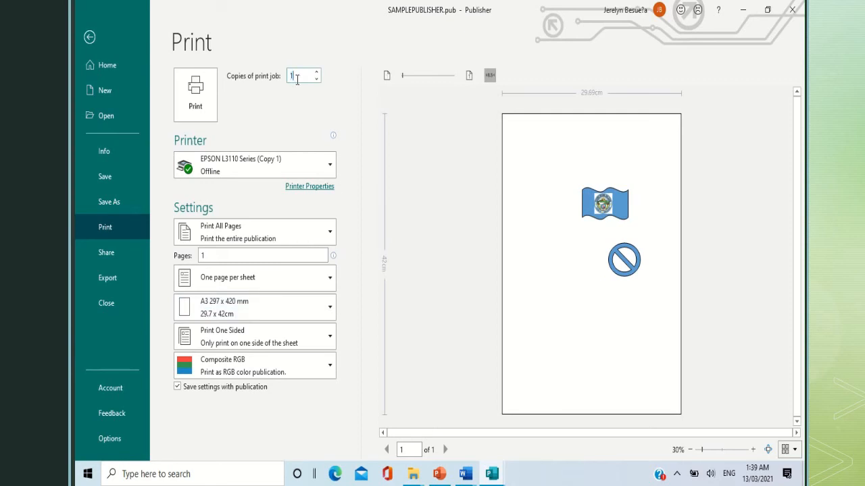
{"action": "left_click", "coordinate": [330, 170]}
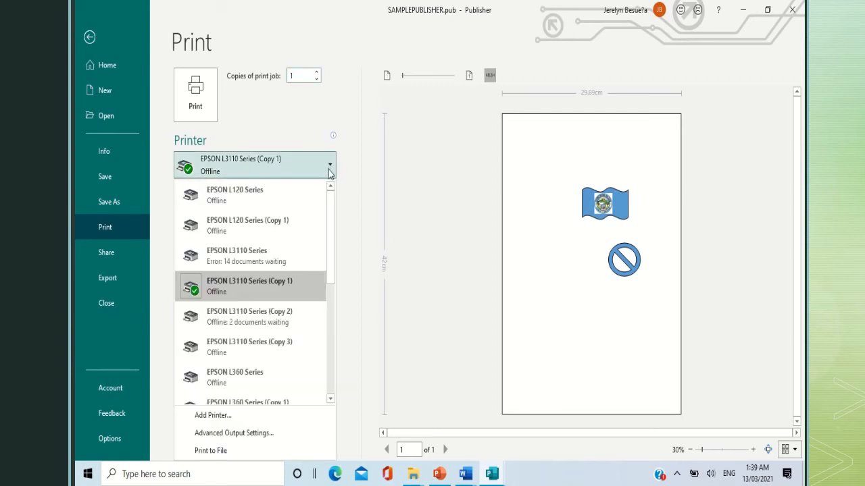
{"action": "left_click", "coordinate": [353, 212]}
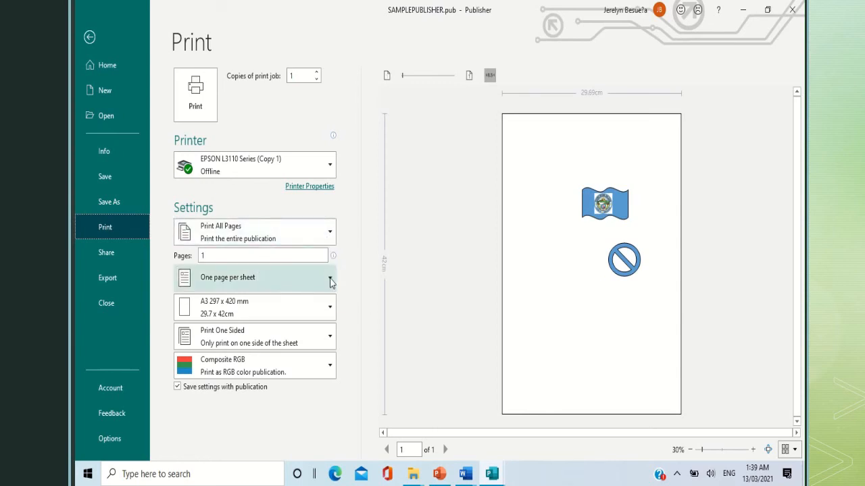
{"action": "left_click", "coordinate": [330, 281]}
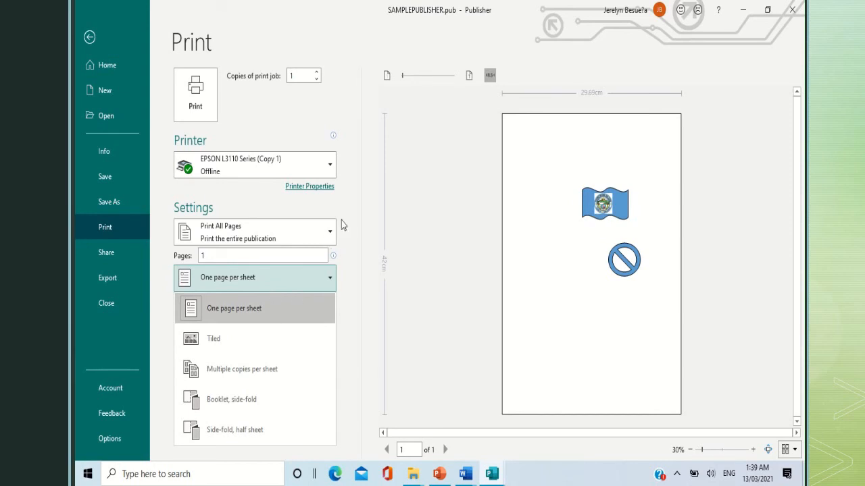
{"action": "left_click", "coordinate": [365, 206]}
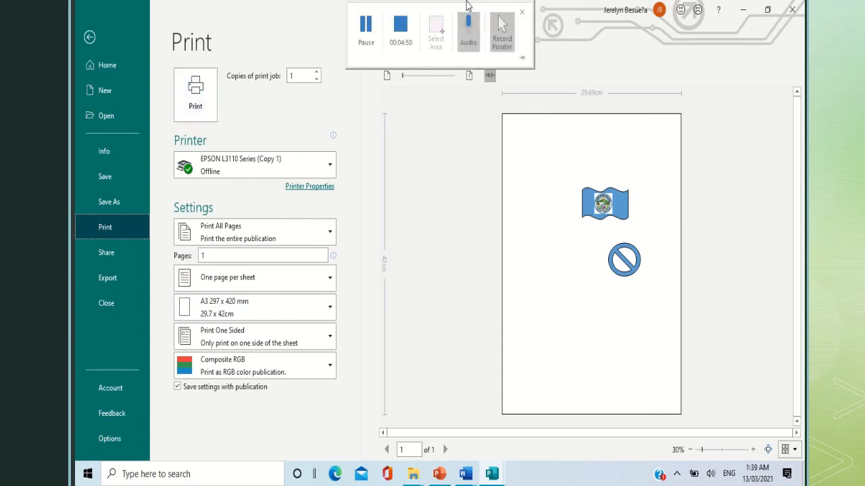
- Leave the print settings and close the saved publication
{"action": "left_click", "coordinate": [91, 38]}
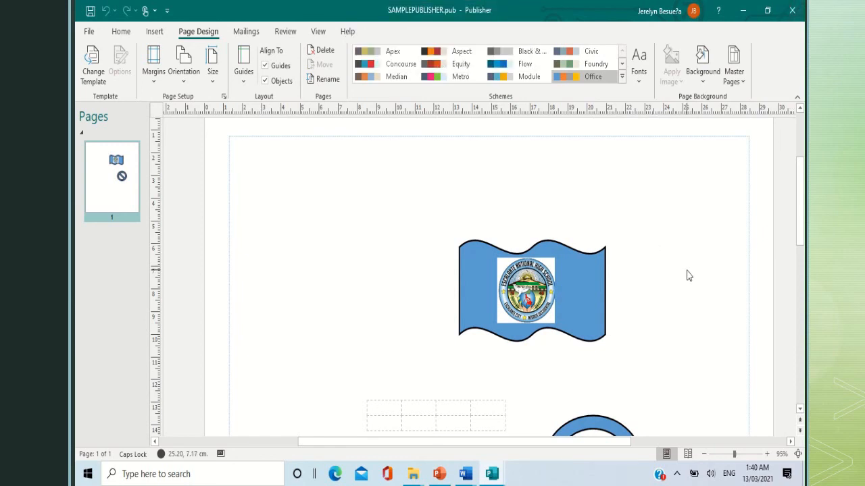
{"action": "left_click", "coordinate": [794, 7]}
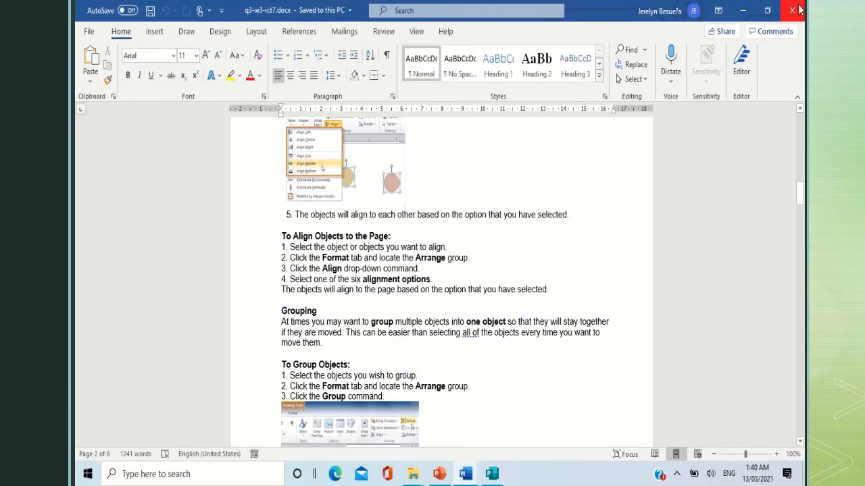
{"action": "mouse_move", "coordinate": [482, 5]}
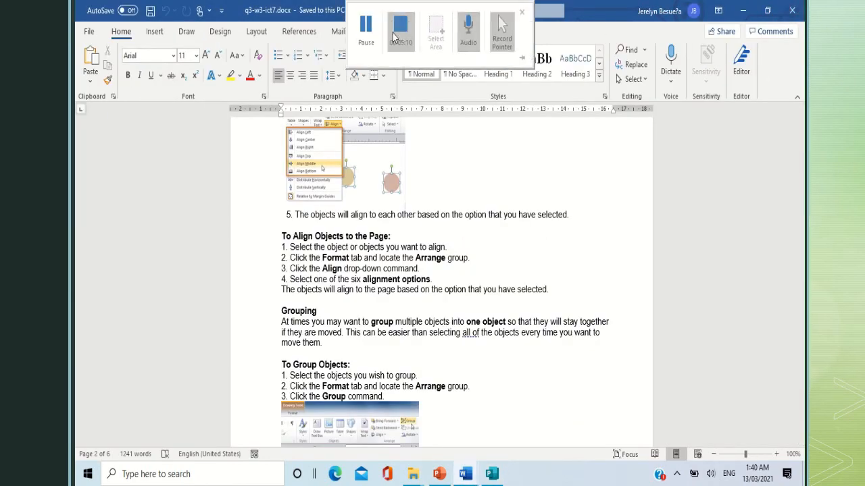